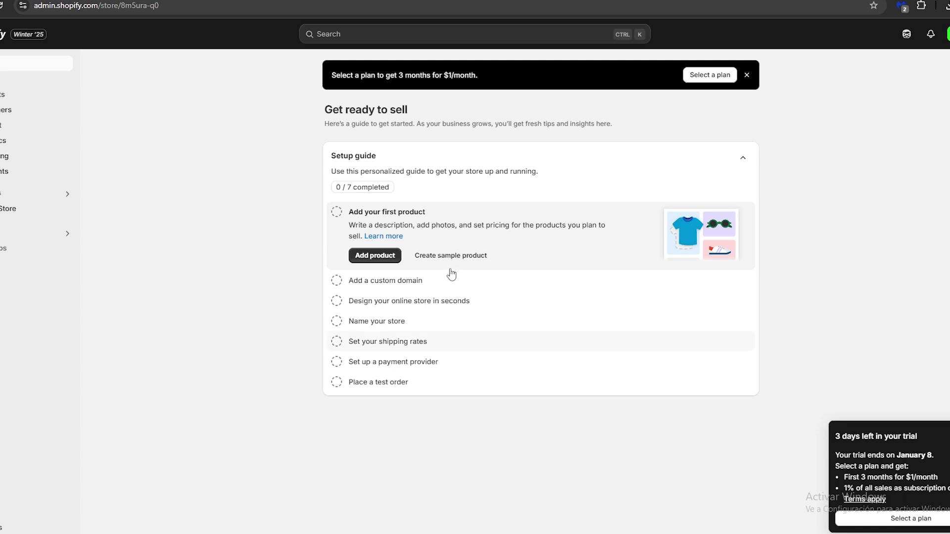
Step: Go to the Products page and start a blank new product form
left_click(4, 94)
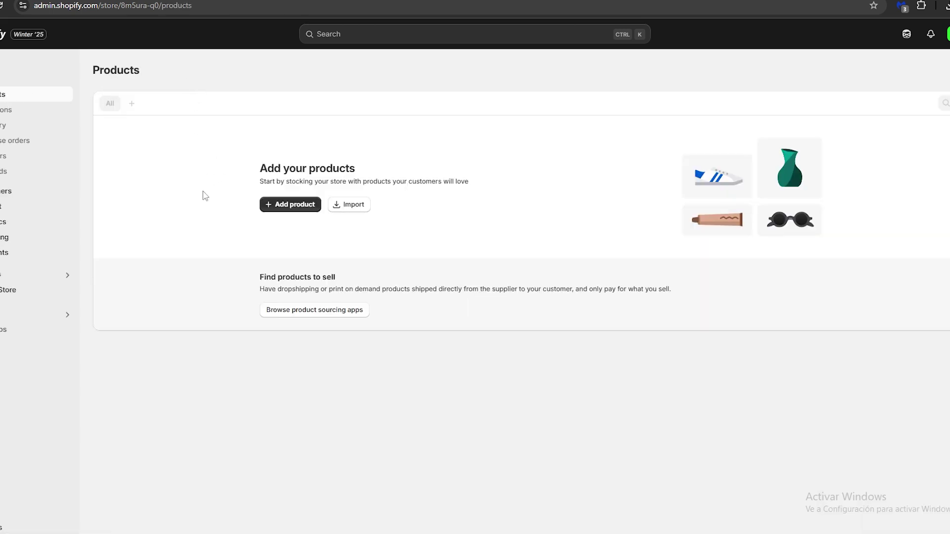
left_click(290, 206)
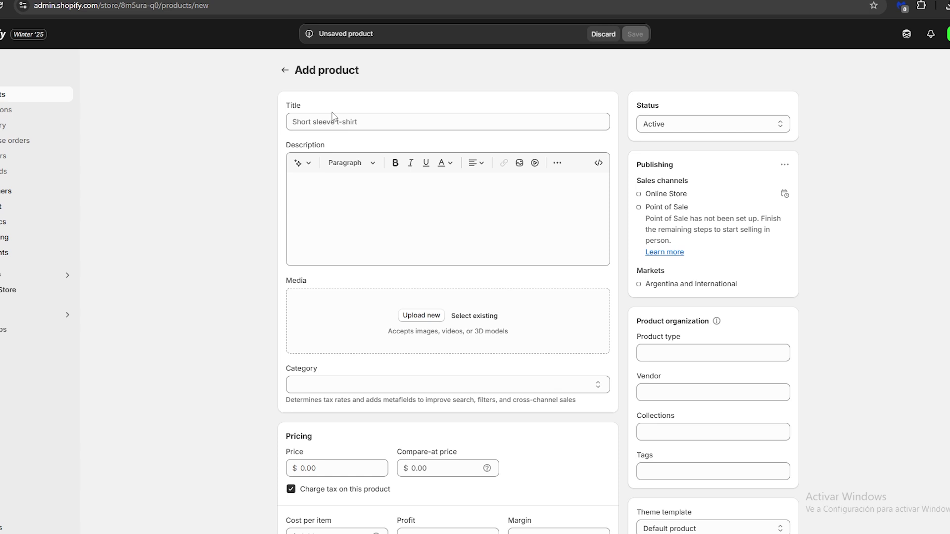
Step: Title the new product 'Whey Protein Powder'
left_click(334, 123)
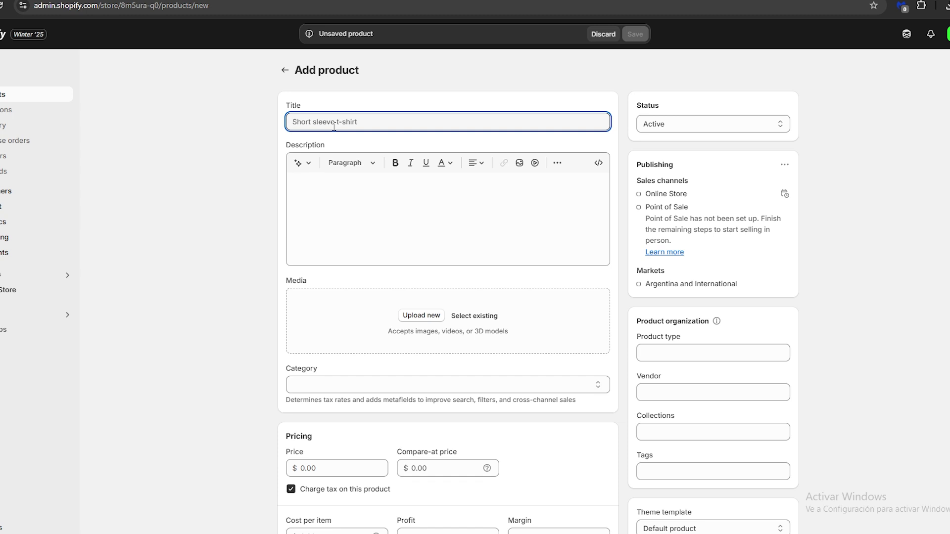
type("P")
key("BackSpace")
type("Whey Protein Pow")
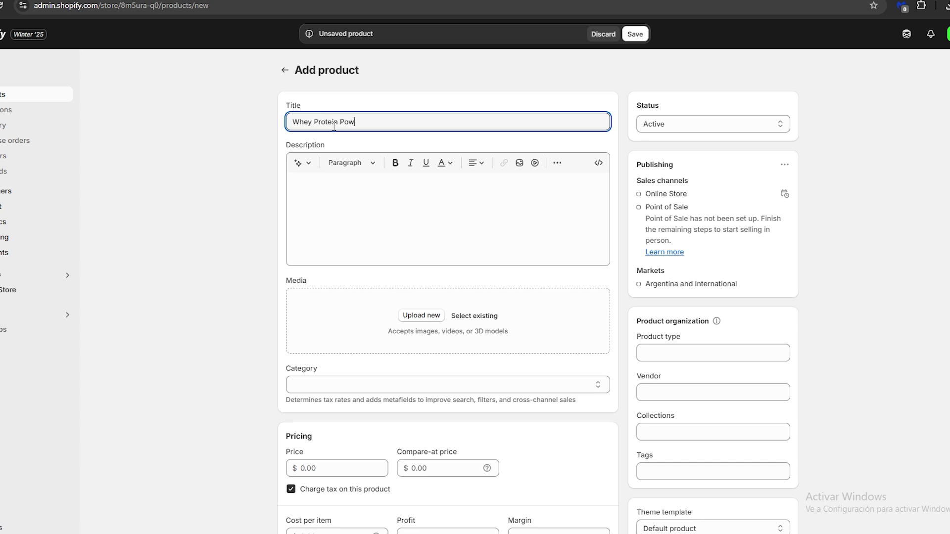
type("der")
Step: Generate an AI product description using the title 'Whey Protein Powder' as keywords
triple_click(430, 118)
key("ctrl+c")
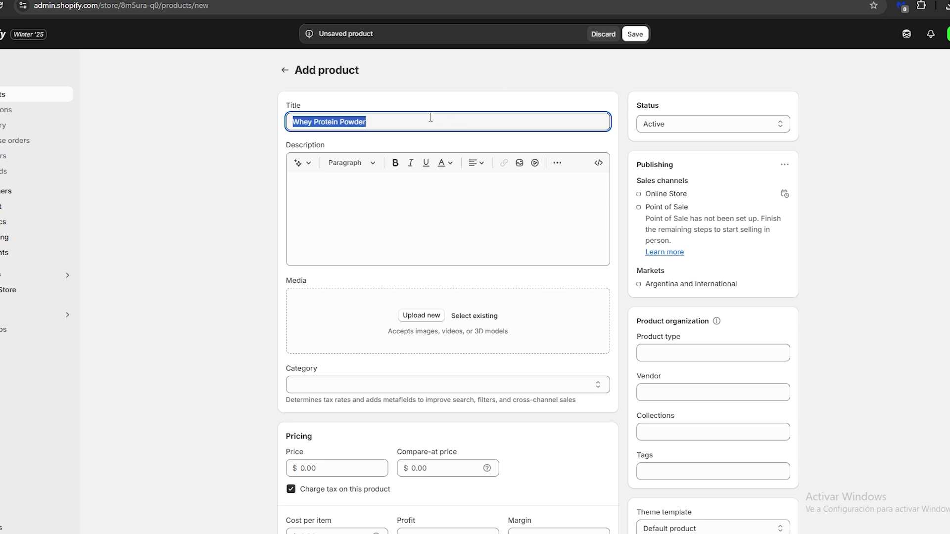
left_click(436, 90)
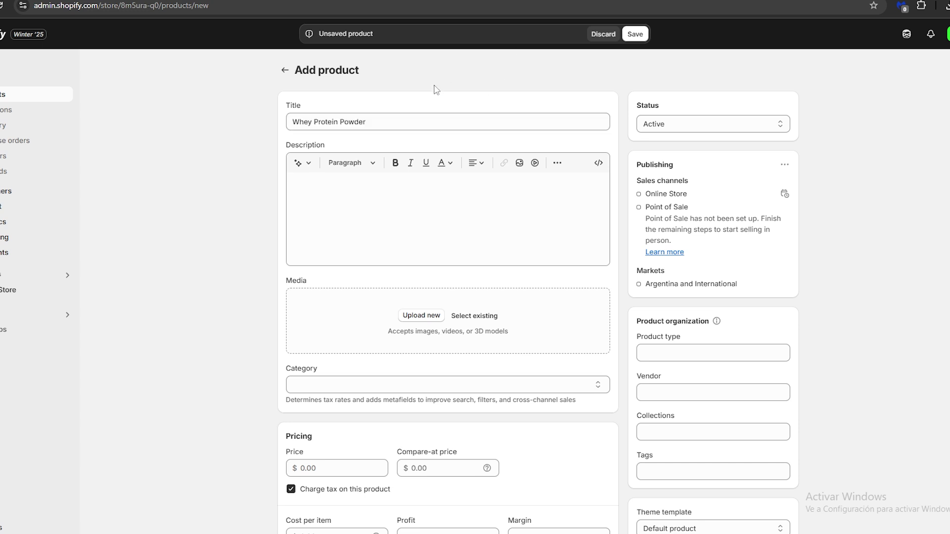
left_click(302, 165)
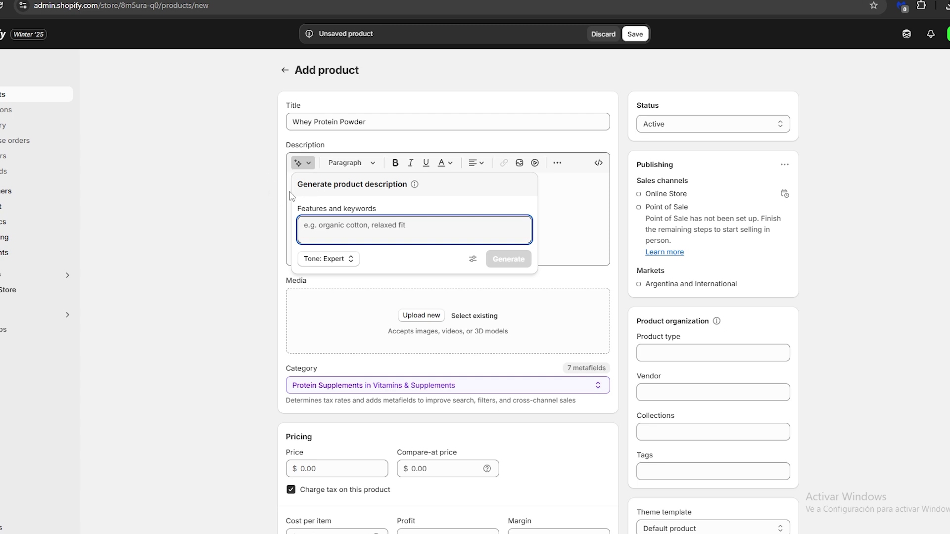
key("ctrl+v")
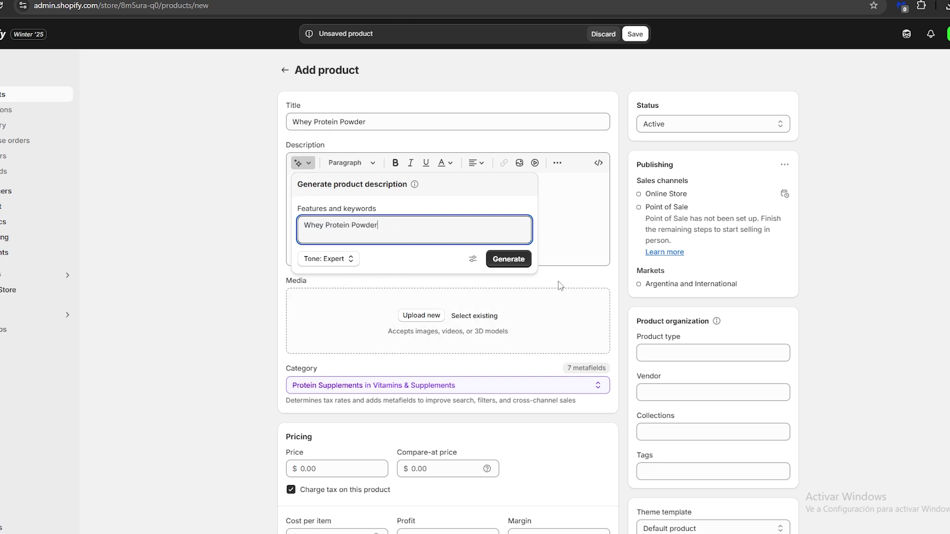
left_click(500, 265)
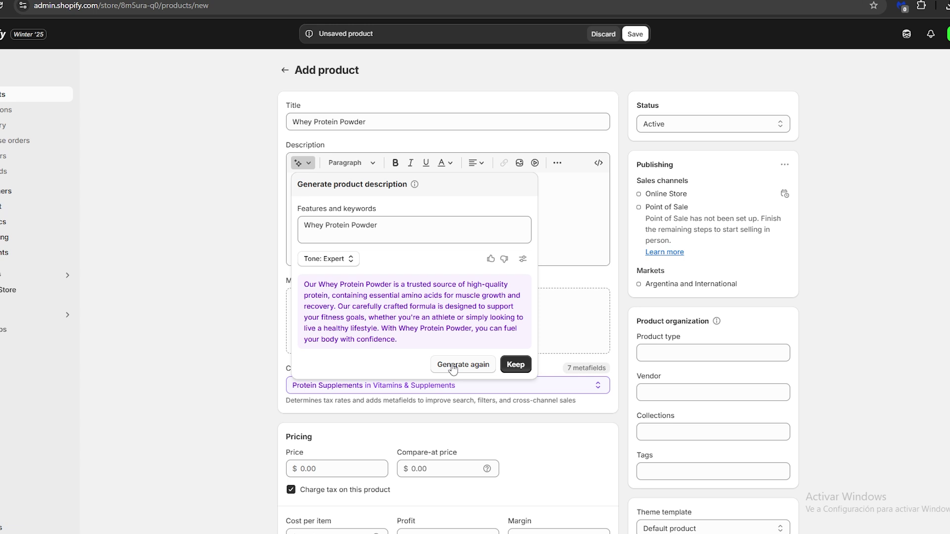
Step: Keep the generated description and upload the WHEY tub photo as product media
left_click(523, 366)
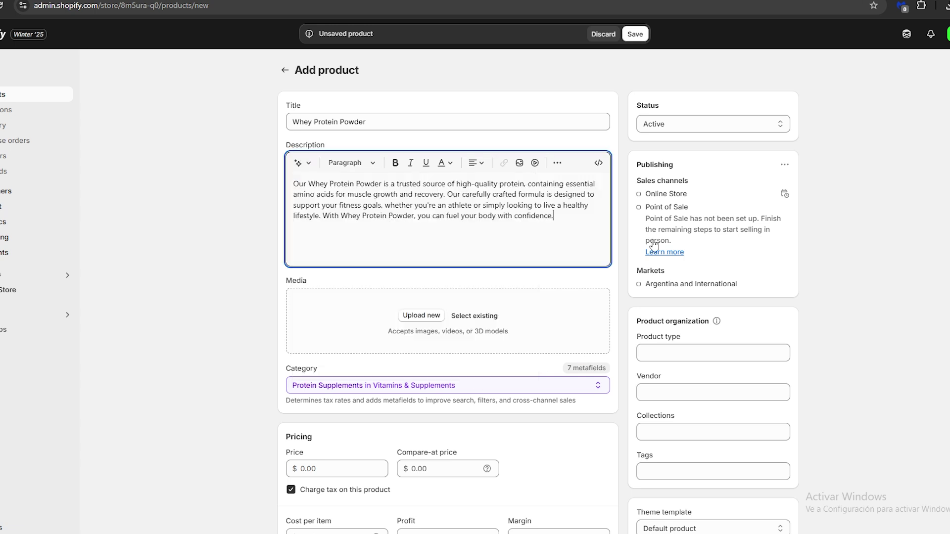
scroll(475, 280, "down", 1)
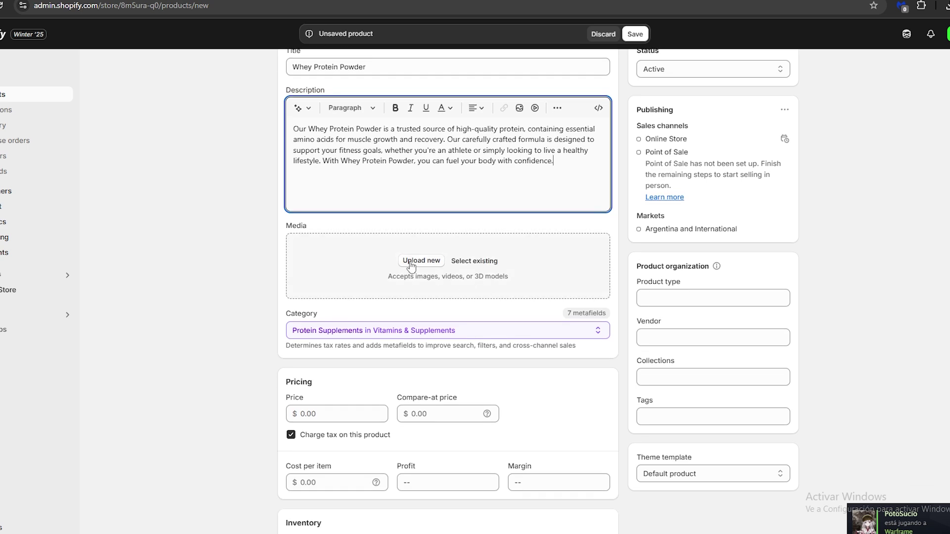
left_click(410, 265)
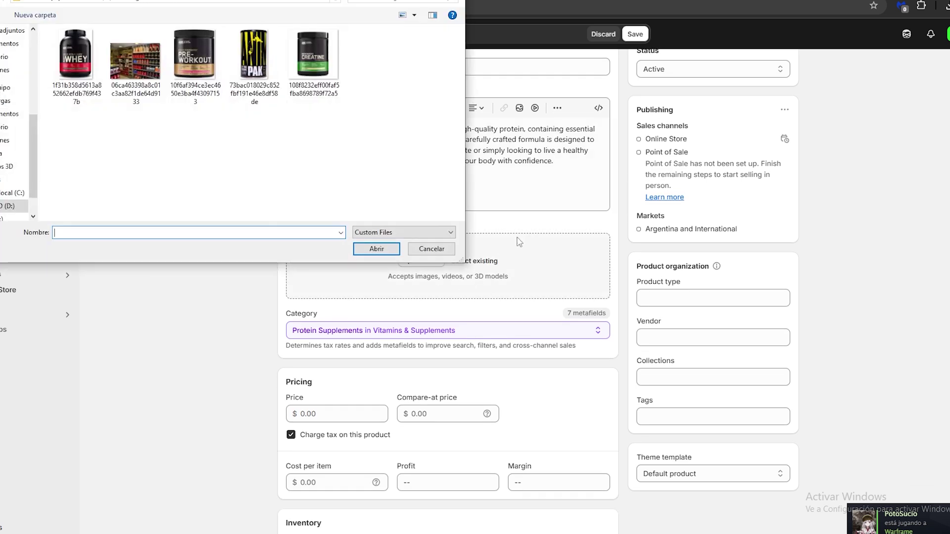
double_click(78, 65)
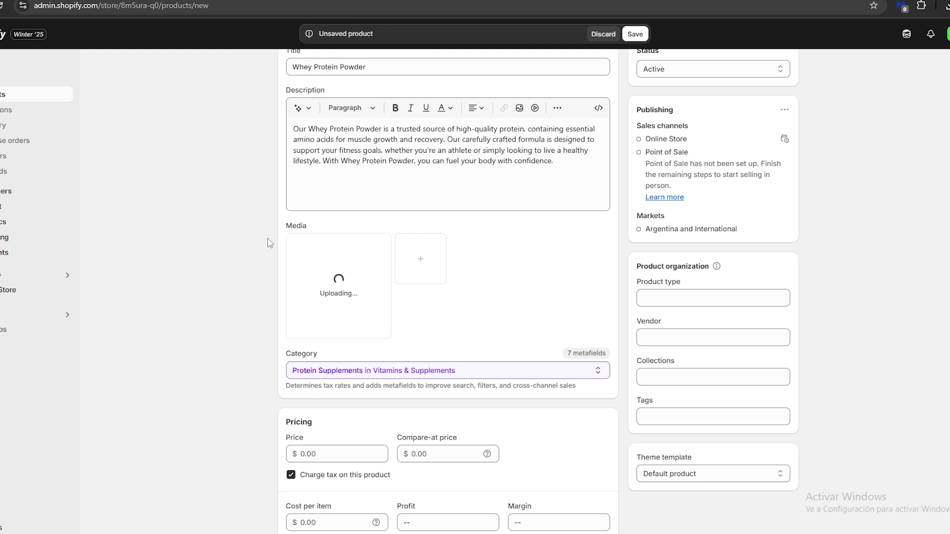
Step: Add the product to the Home page collection
scroll(272, 245, "down", 1)
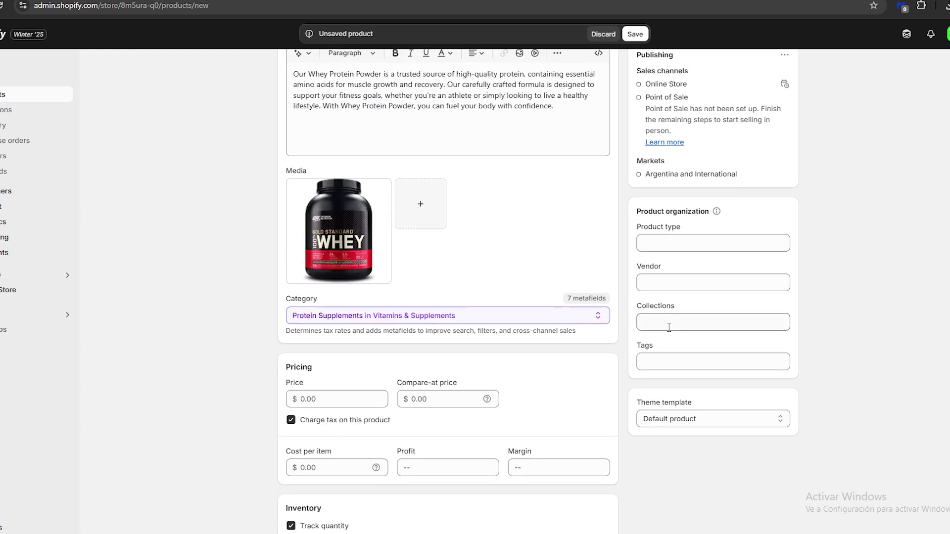
left_click(718, 320)
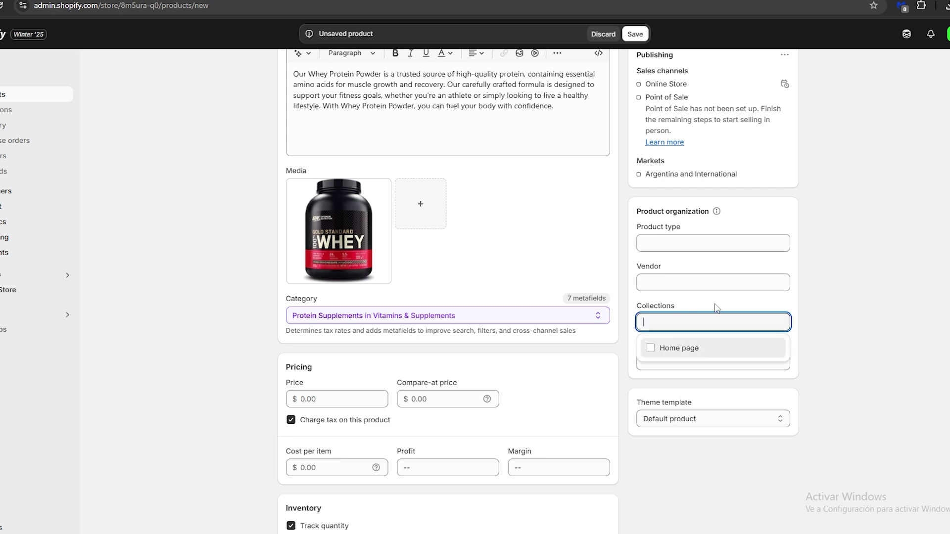
left_click(664, 349)
left_click(854, 356)
Step: Tag the product 'Whey Protein'
left_click(690, 376)
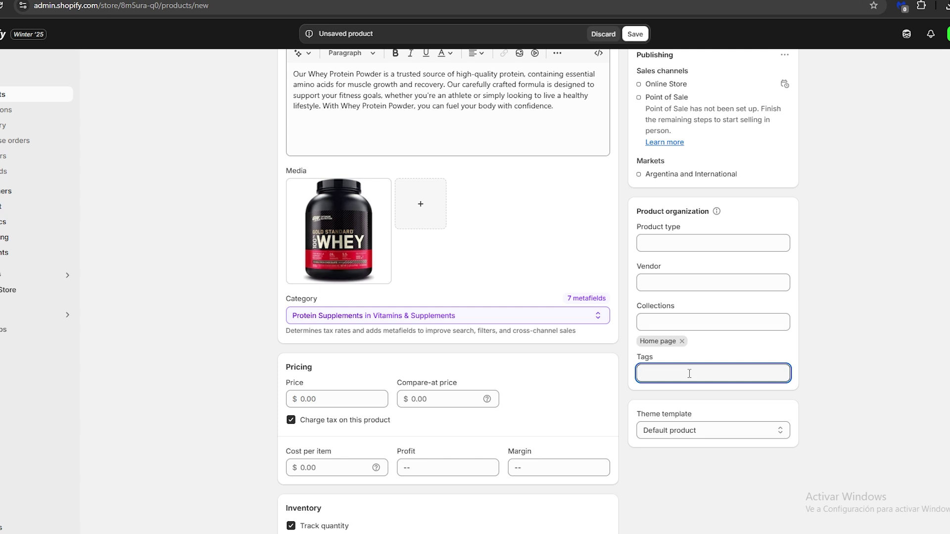
type("Whey Protein")
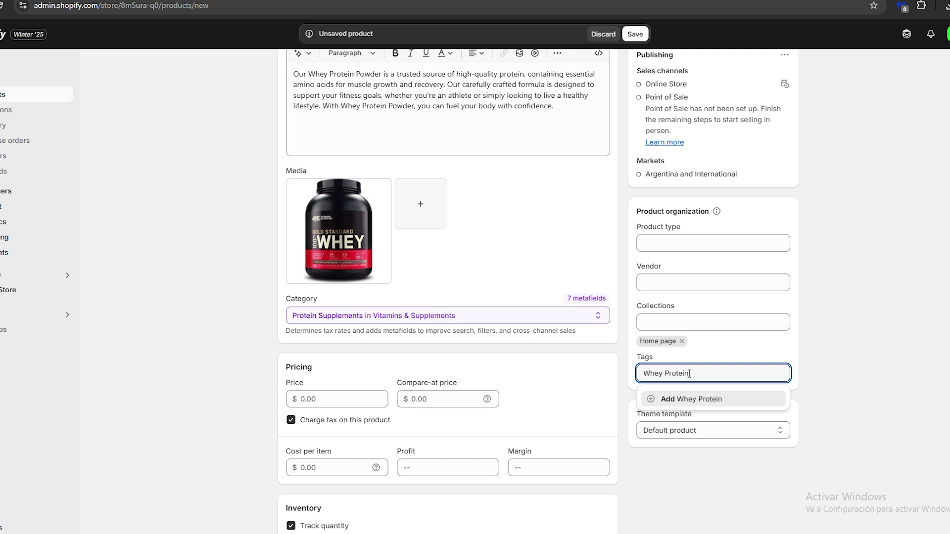
key("Return")
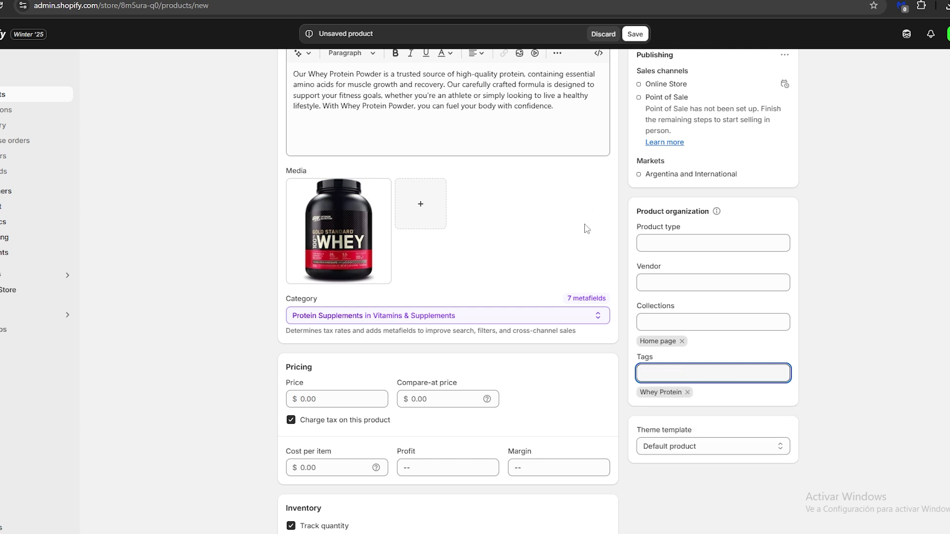
left_click(559, 254)
scroll(559, 259, "down", 1)
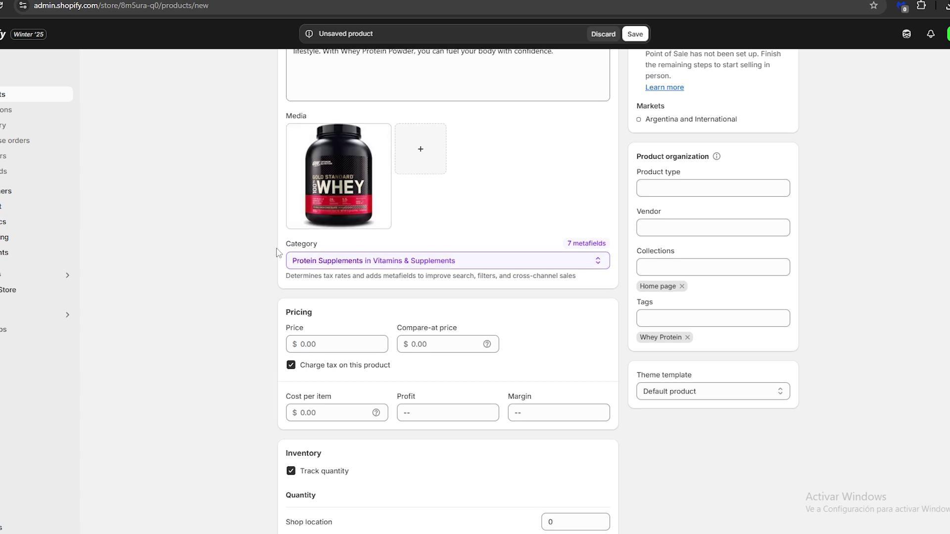
double_click(322, 250)
left_click(375, 247)
Step: Keep Protein Supplements as the category and set the price to 60,000.00
left_click(408, 260)
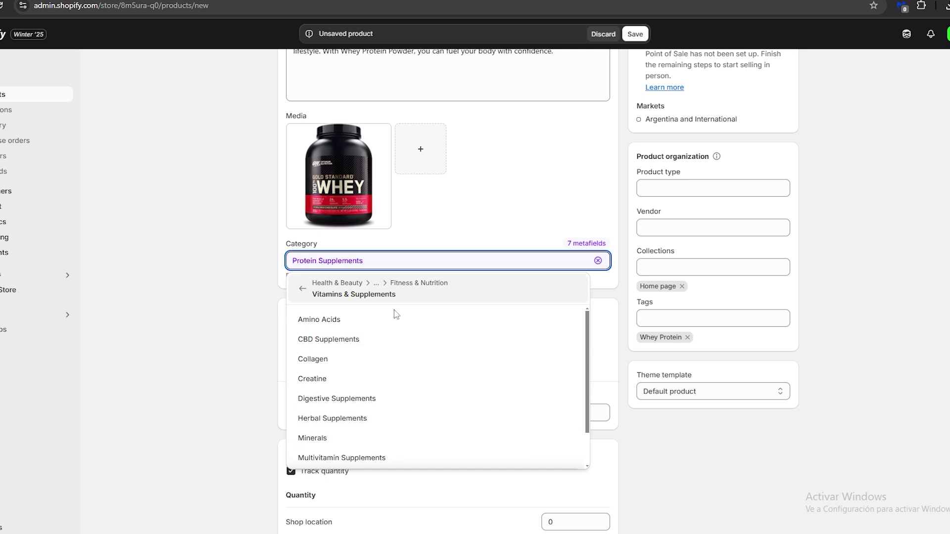
left_click(206, 325)
scroll(358, 290, "down", 1)
scroll(358, 289, "down", 1)
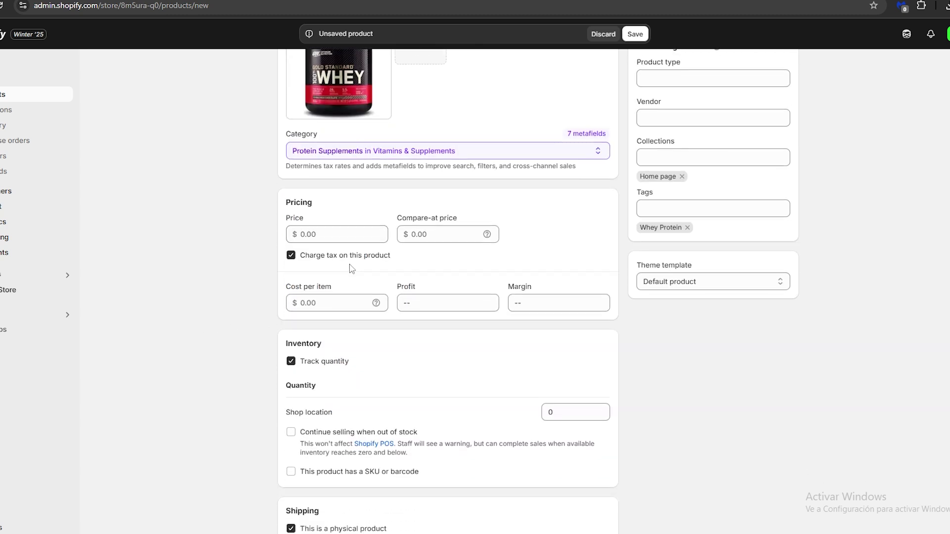
left_click(338, 234)
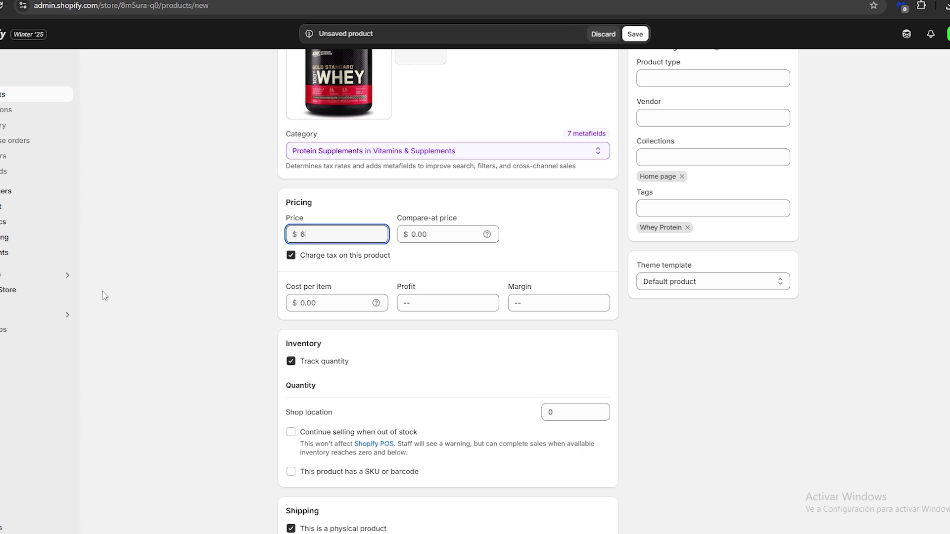
left_click(344, 212)
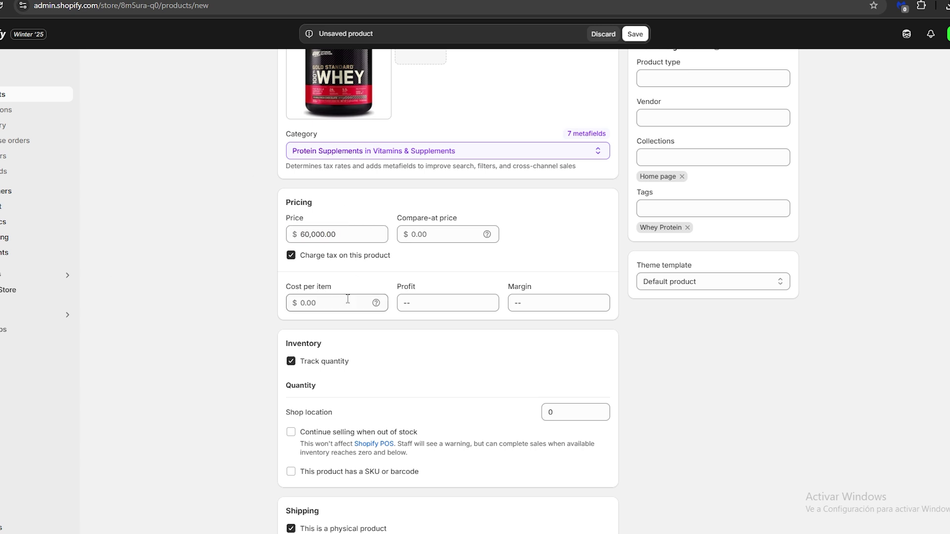
Step: Set cost per item to 40,000.00, leaving the 33.3% margin unchanged
left_click(320, 302)
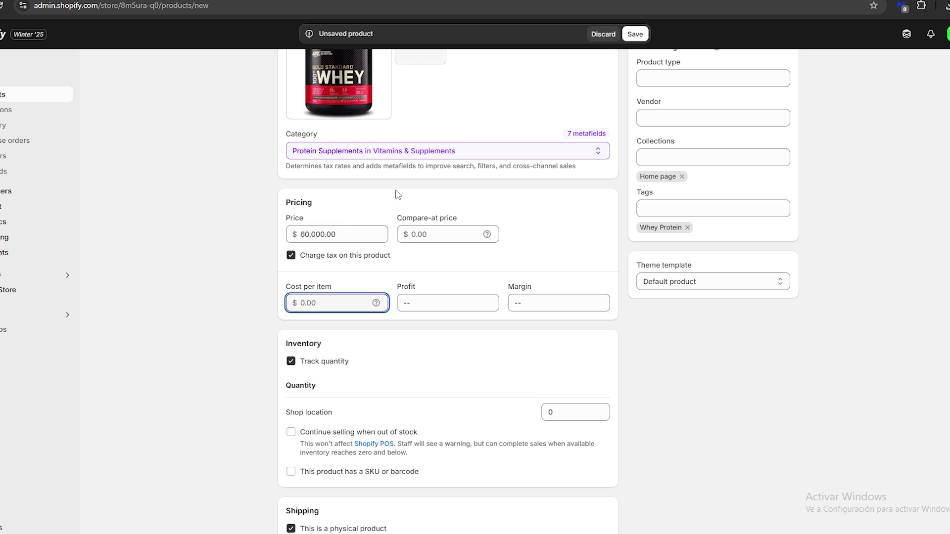
type("40,")
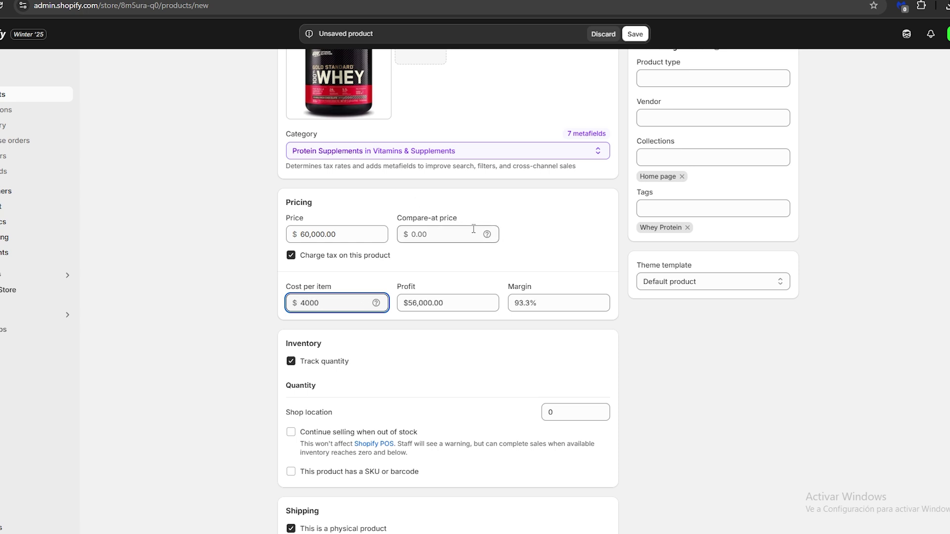
type("000")
left_click(622, 258)
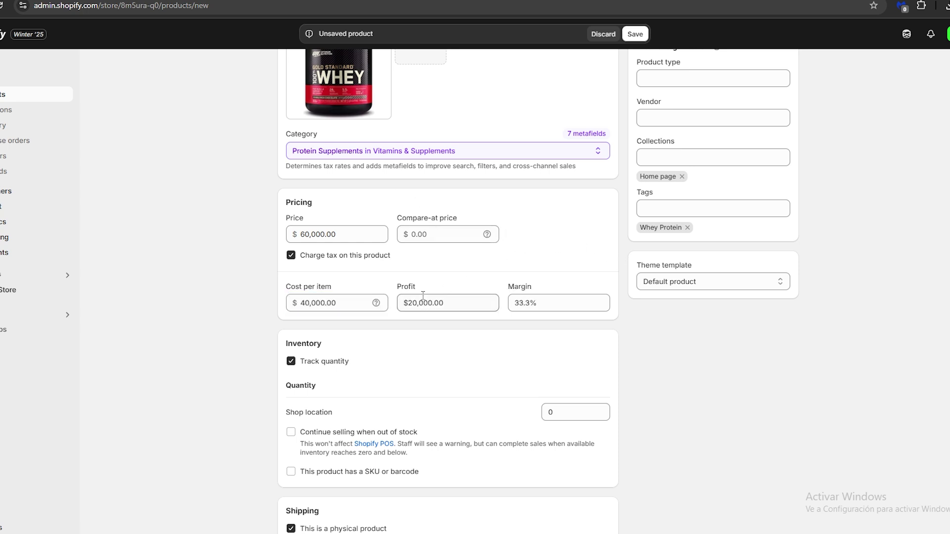
left_click(548, 304)
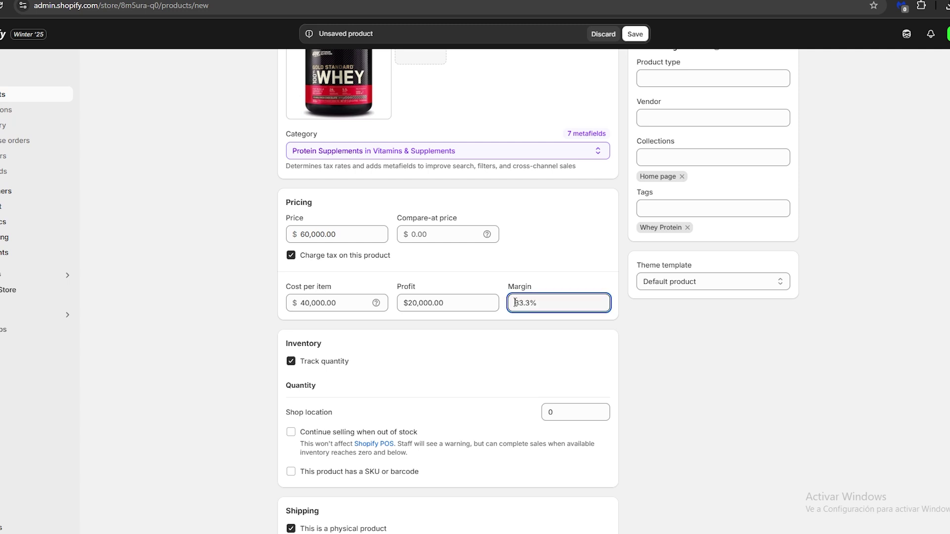
double_click(547, 304)
left_click(536, 257)
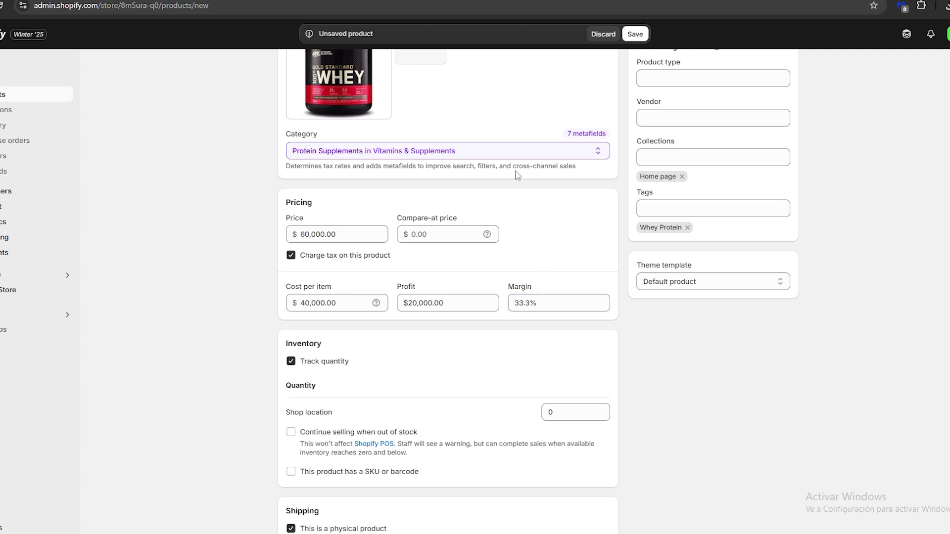
Step: Turn off Track quantity and save the Whey Protein Powder product
scroll(517, 175, "down", 3)
left_click(291, 196)
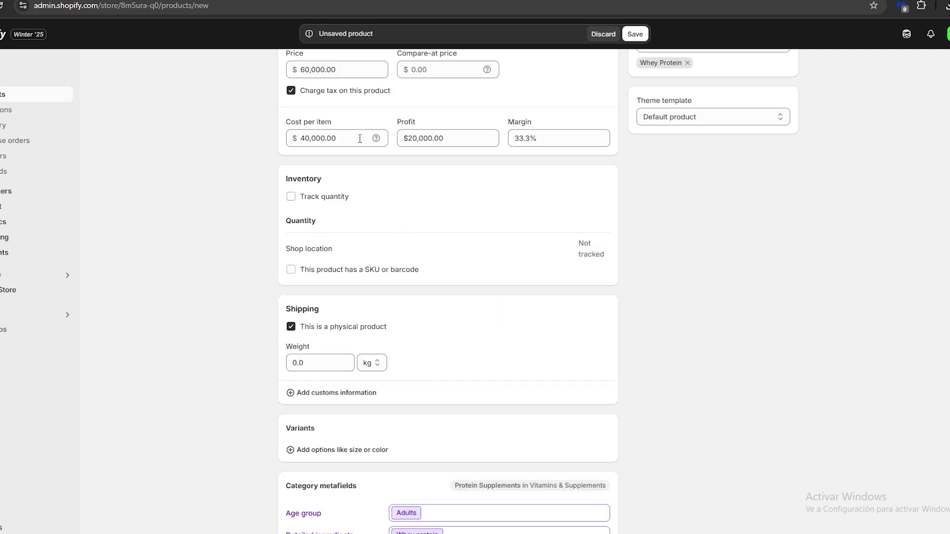
scroll(504, 212, "down", 3)
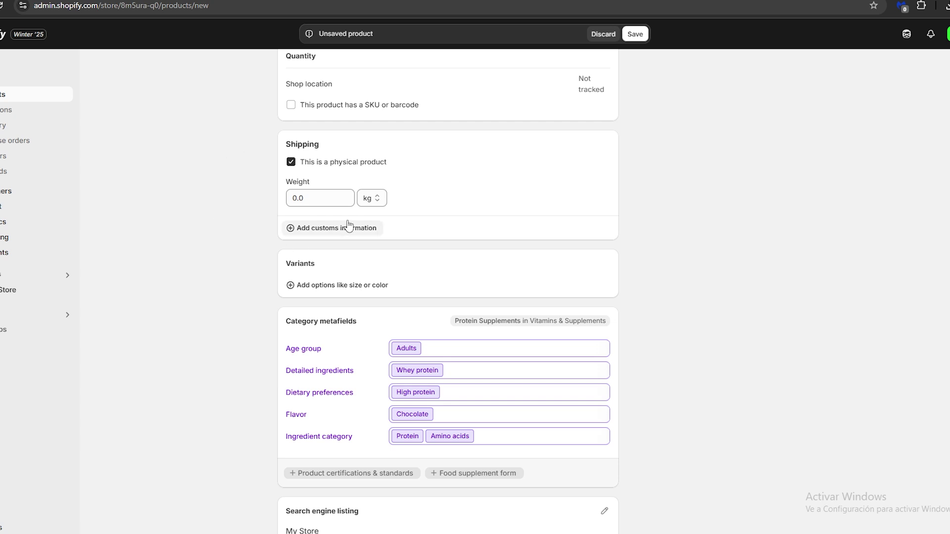
scroll(511, 327, "down", 3)
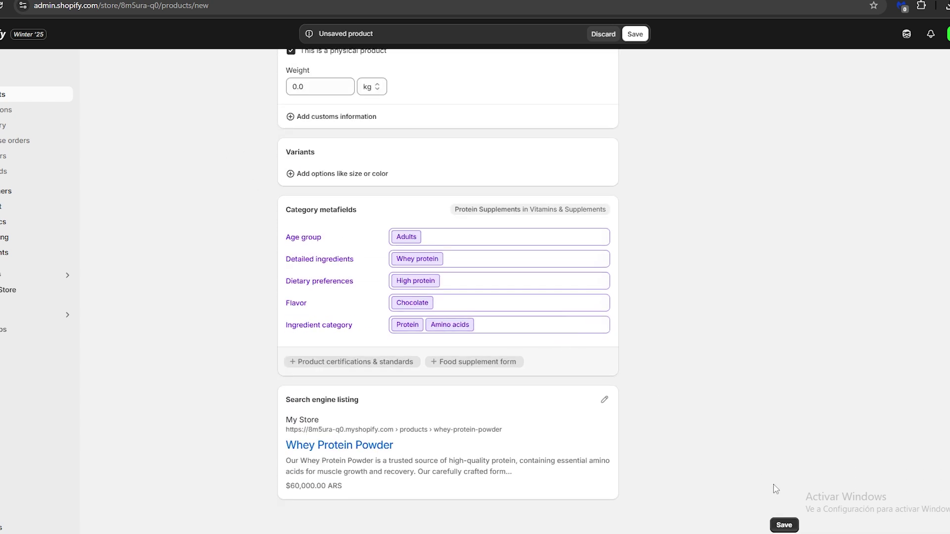
left_click(785, 525)
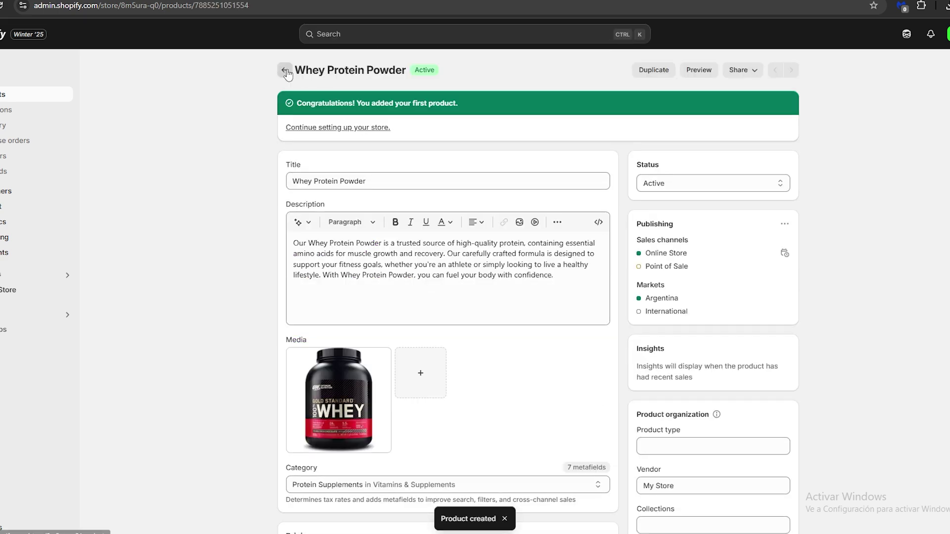
Step: Return to the Products list and begin creating another product
left_click(286, 71)
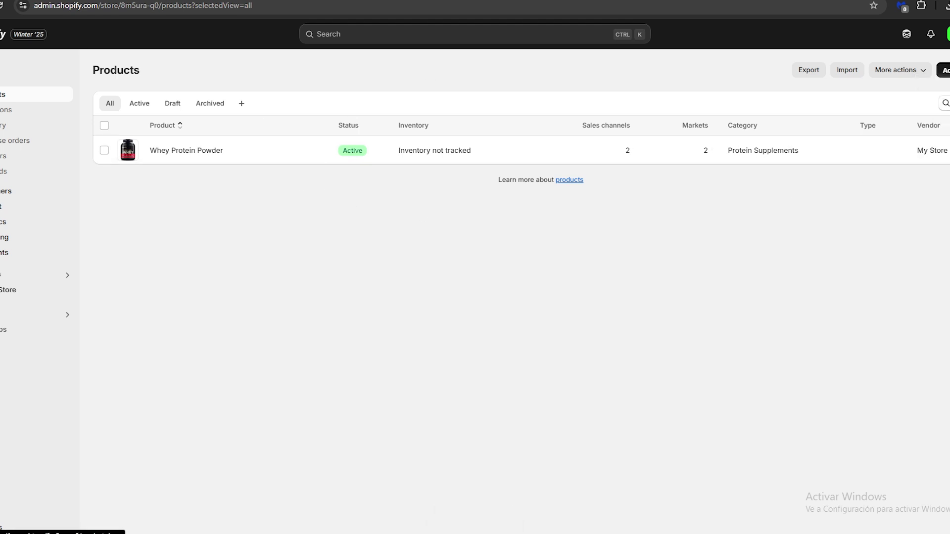
left_click(943, 70)
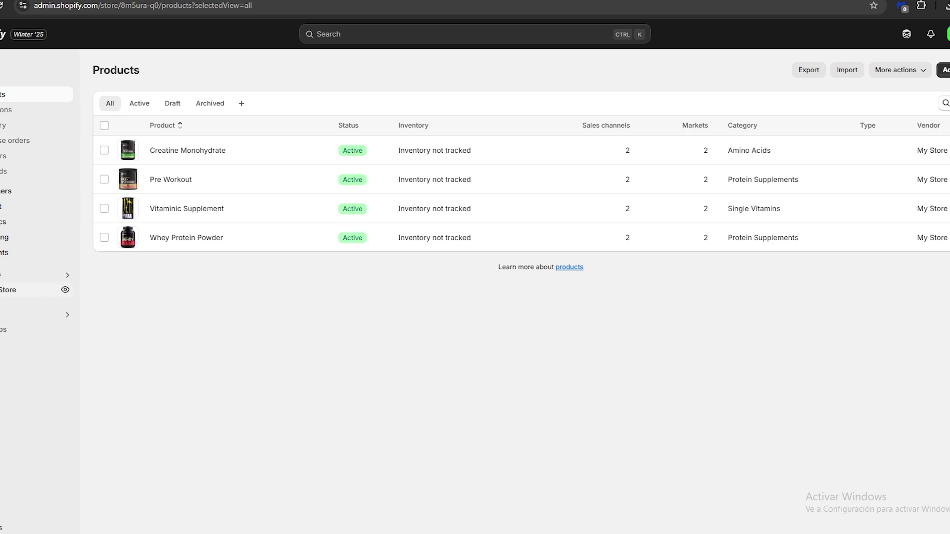
Step: Open the Online Store Themes page and browse the Popular free themes grid below Dawn
left_click(63, 290)
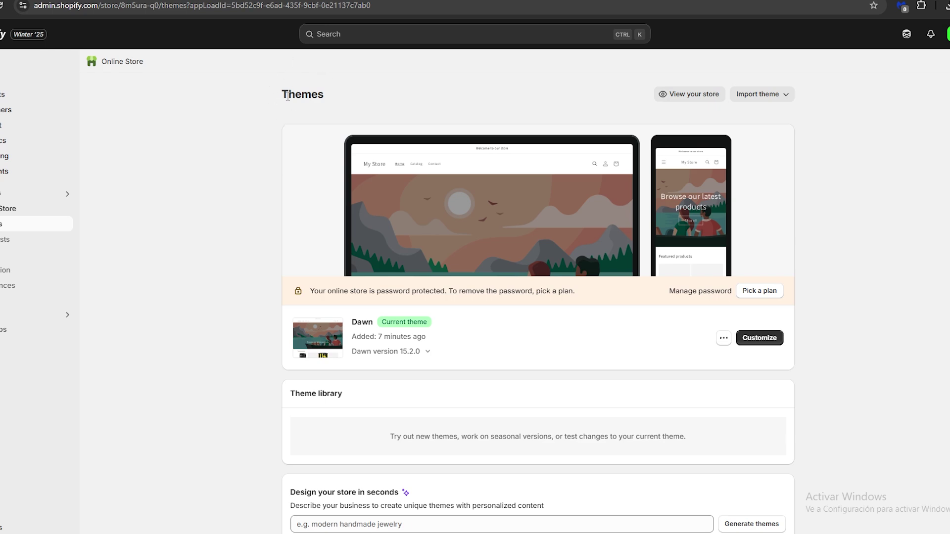
scroll(386, 148, "down", 10)
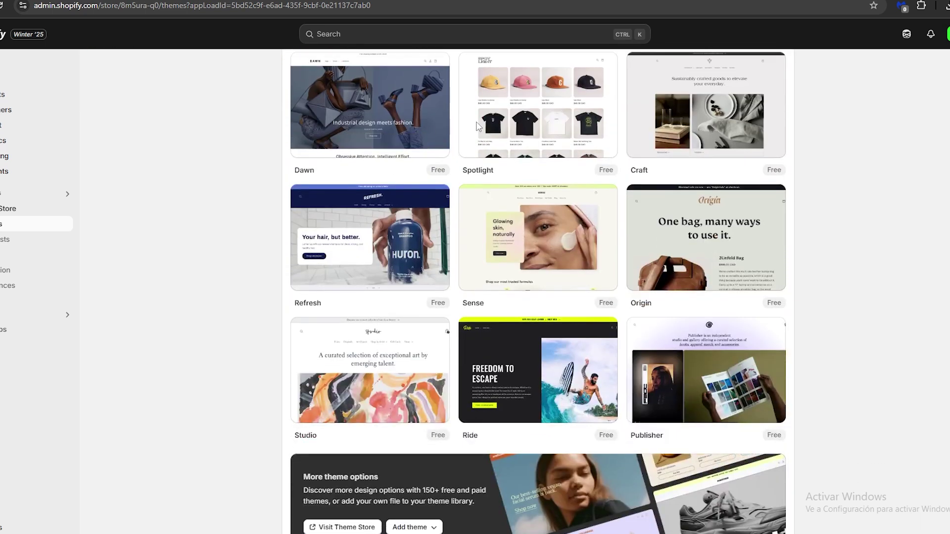
mouse_move(391, 276)
scroll(702, 356, "down", 1)
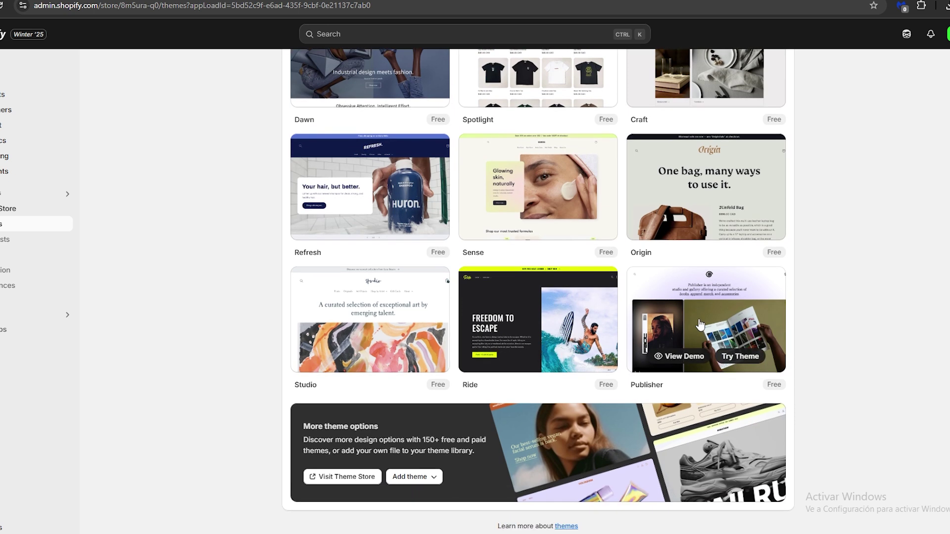
mouse_move(481, 194)
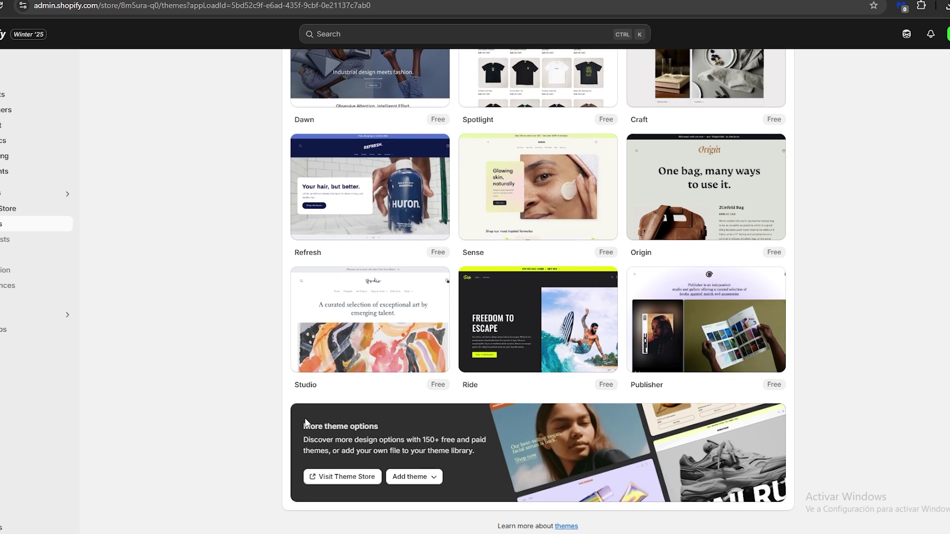
left_click(331, 478)
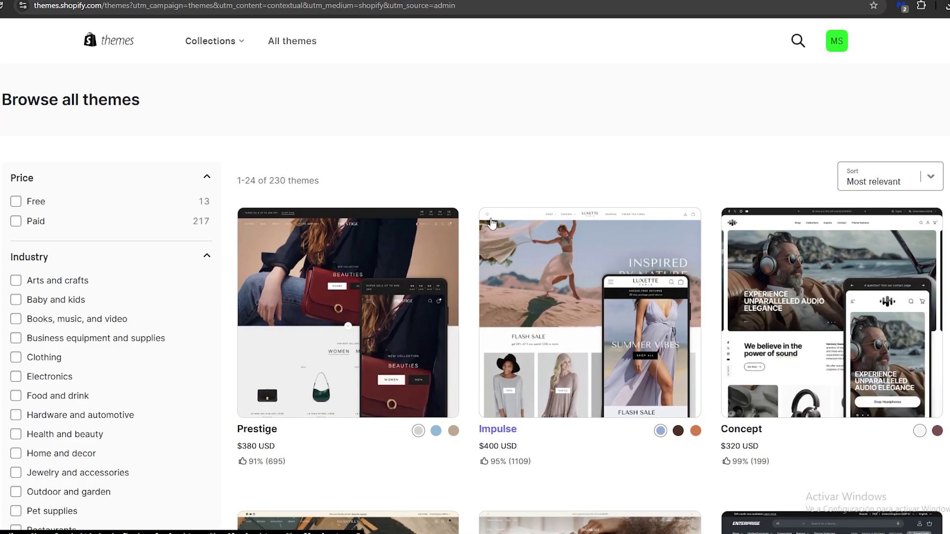
scroll(649, 221, "down", 15)
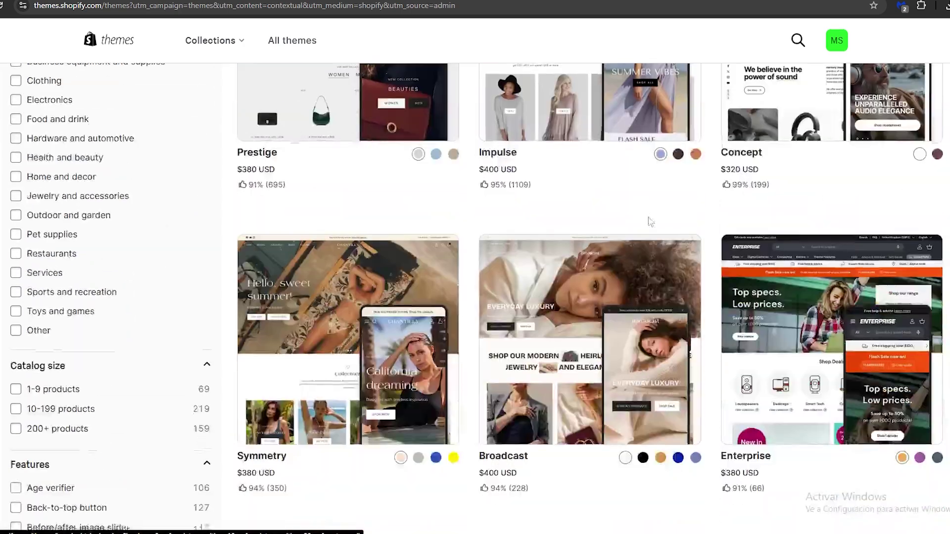
scroll(802, 253, "down", 20)
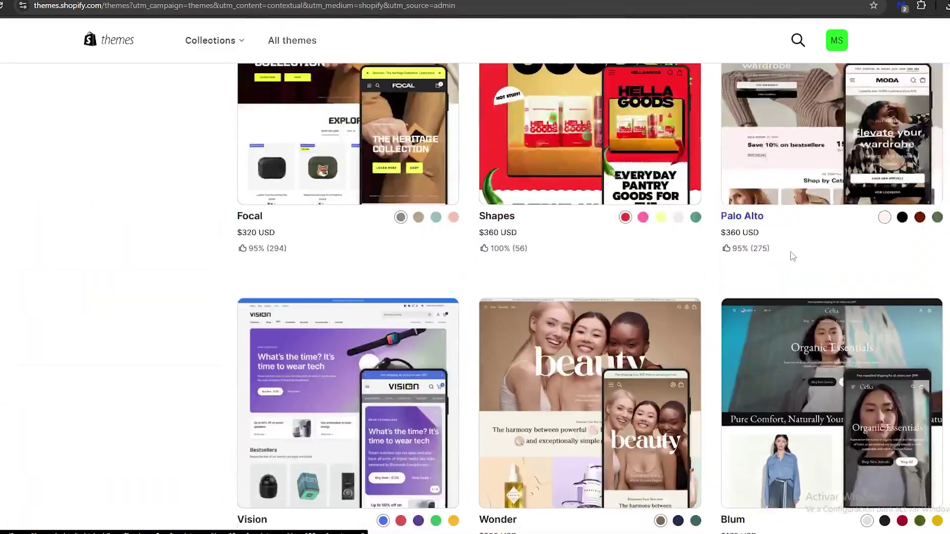
scroll(802, 261, "down", 5)
scroll(800, 292, "up", 10)
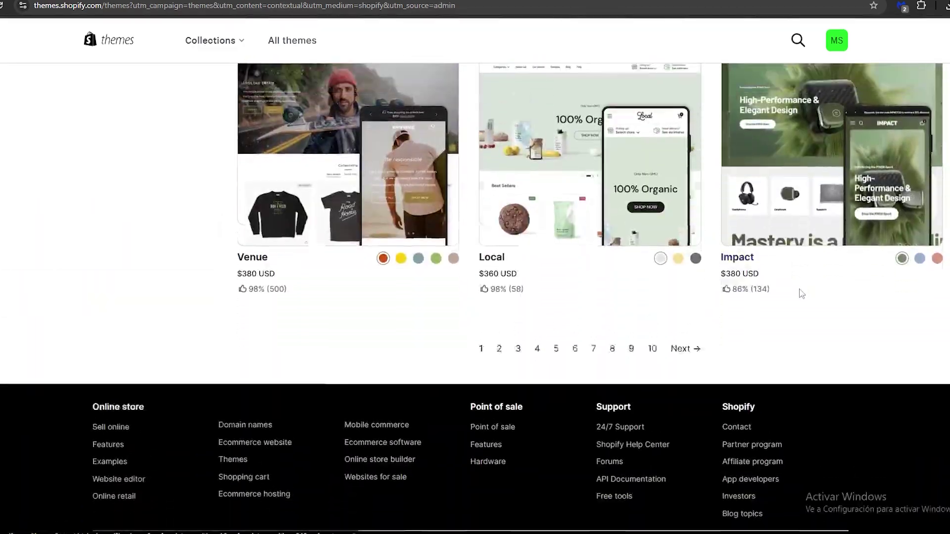
scroll(789, 309, "up", 15)
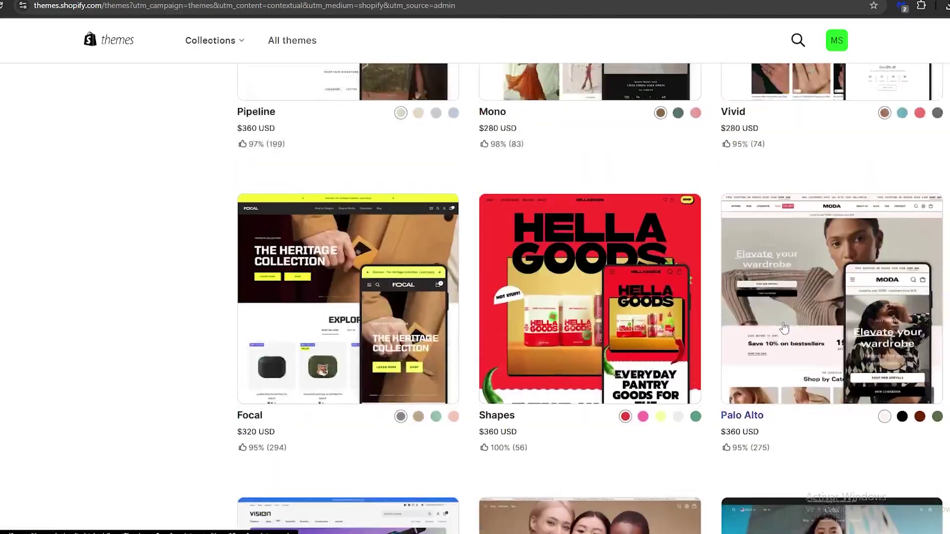
scroll(787, 338, "up", 3)
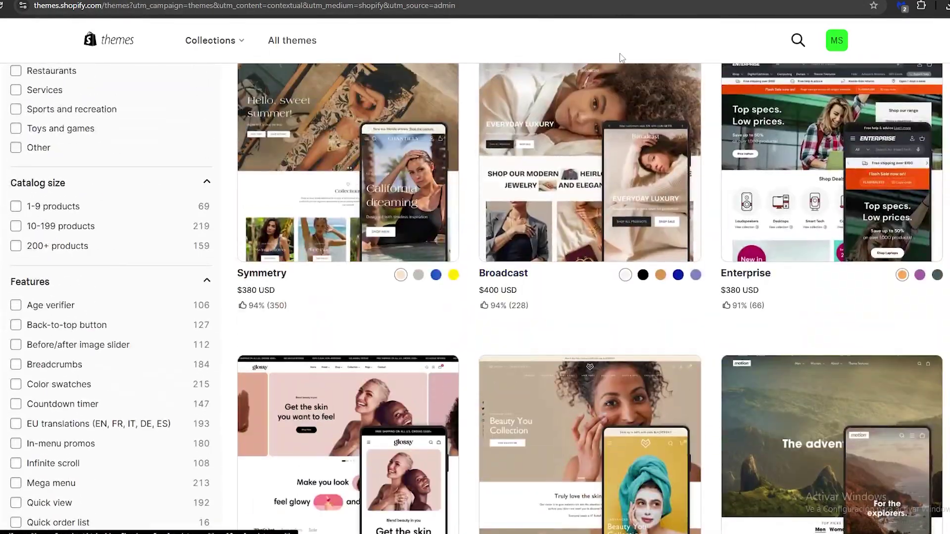
key("ctrl+w")
scroll(606, 182, "up", 10)
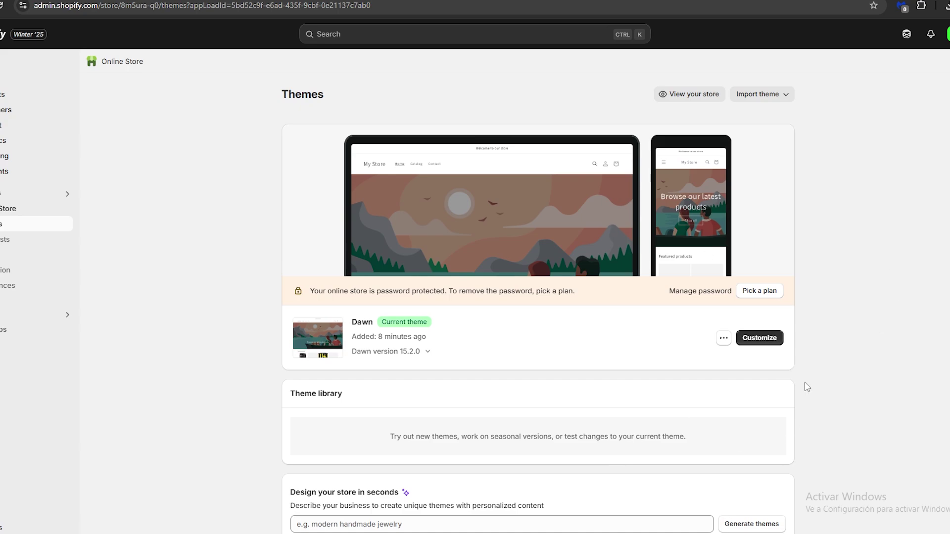
Step: Launch the Dawn theme editor and select the Home page Image banner section
left_click(774, 340)
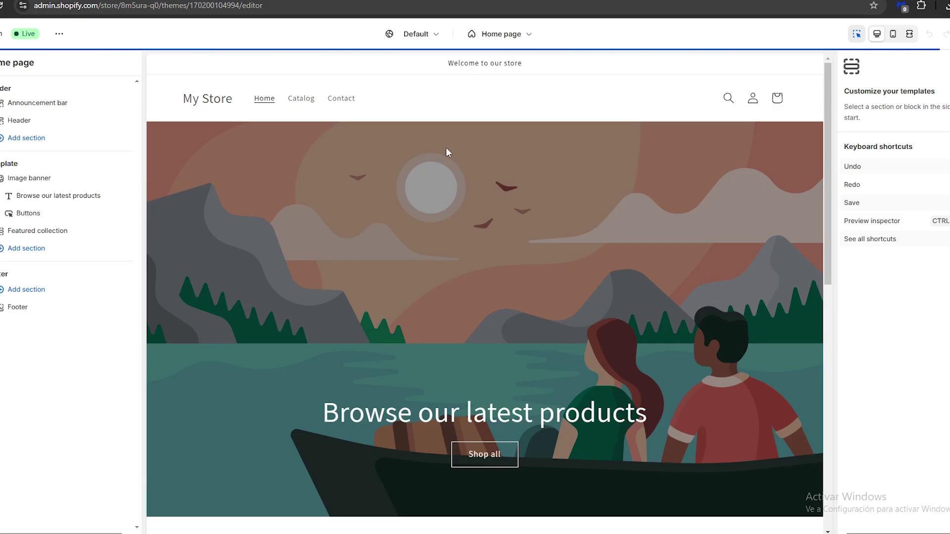
left_click(557, 278)
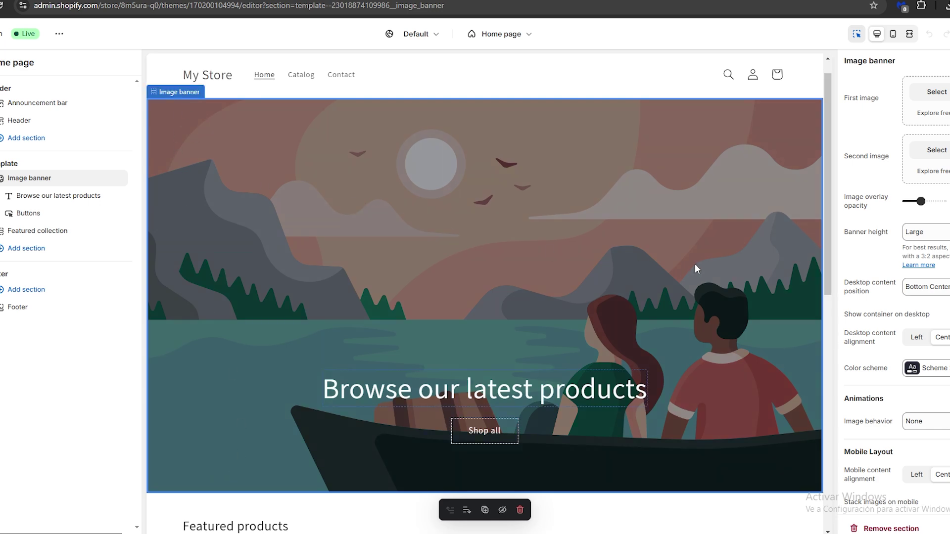
scroll(925, 272, "down", 2)
scroll(919, 314, "up", 2)
scroll(939, 239, "down", 2)
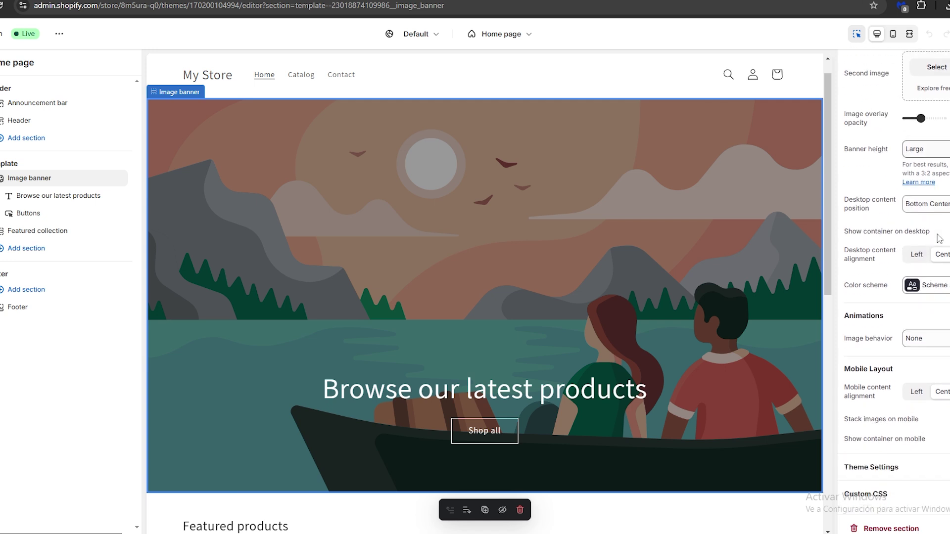
scroll(940, 218, "up", 2)
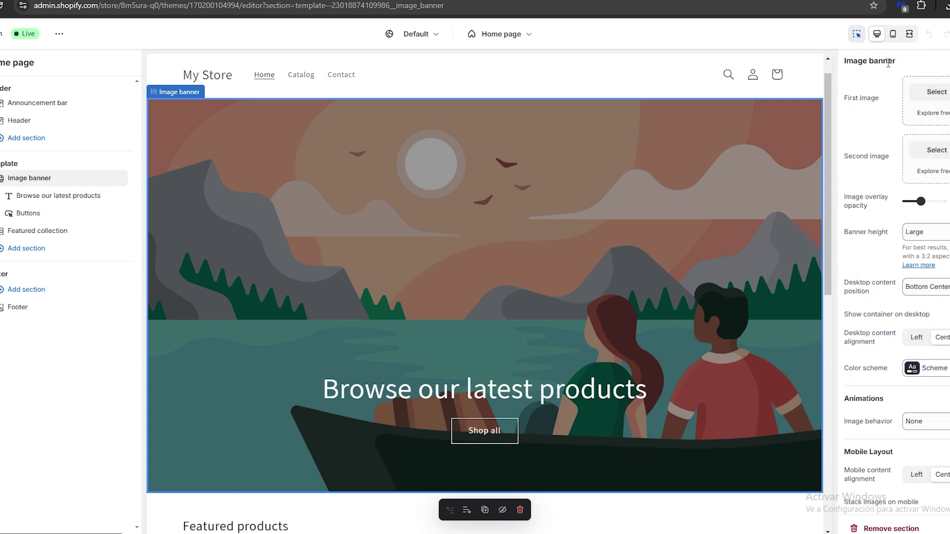
Step: Upload the supplement shelves photo and set it as the banner's first image
left_click(934, 96)
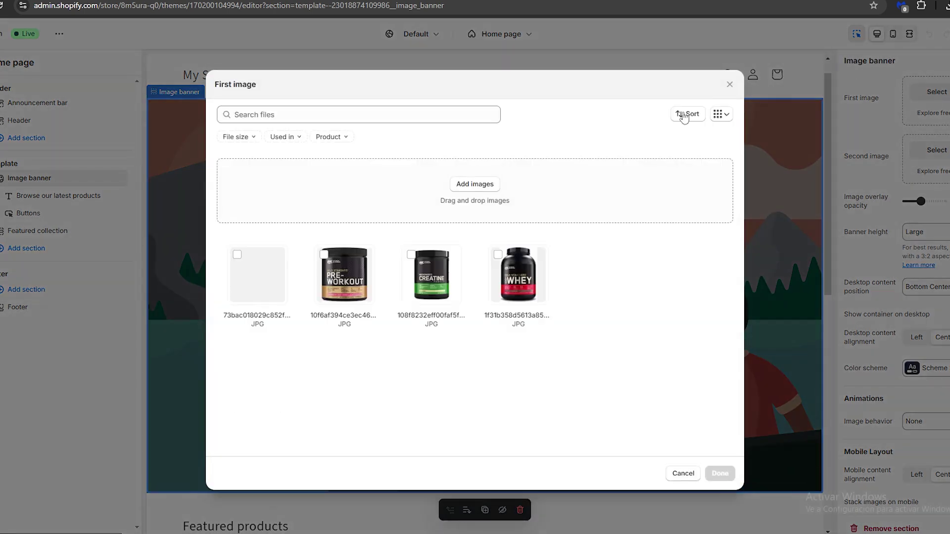
left_click(479, 186)
double_click(152, 59)
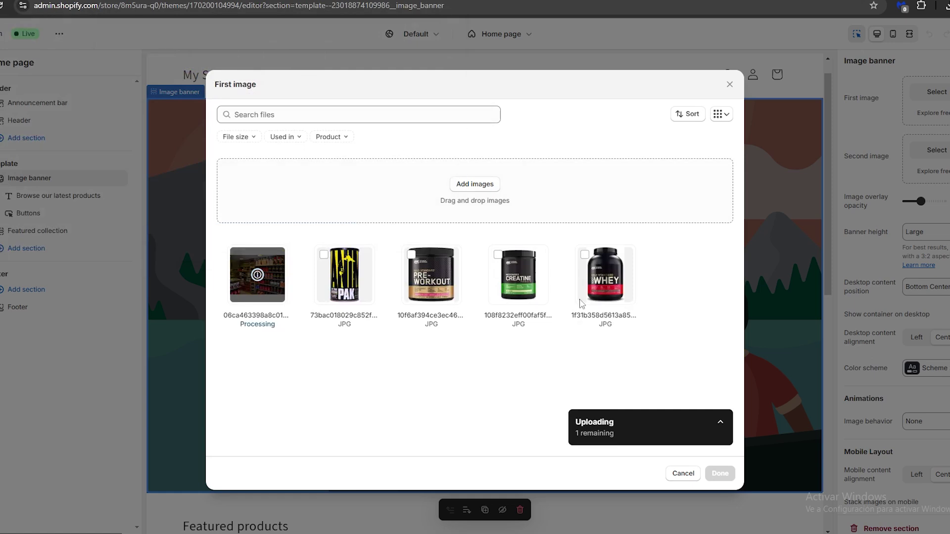
left_click(721, 473)
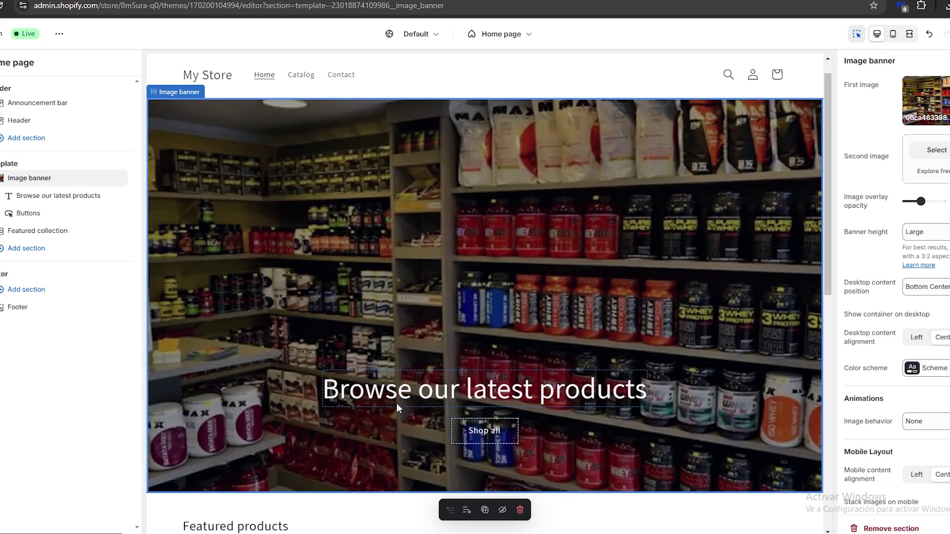
left_click(399, 385)
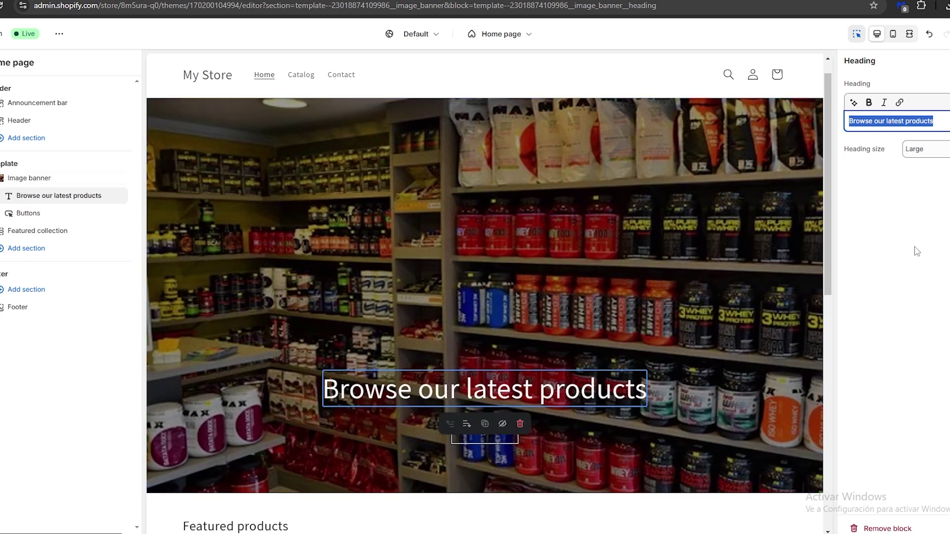
Step: Replace 'Browse our latest products' with the heading 'Welcome To My Health Supplements Store'
type("WEI")
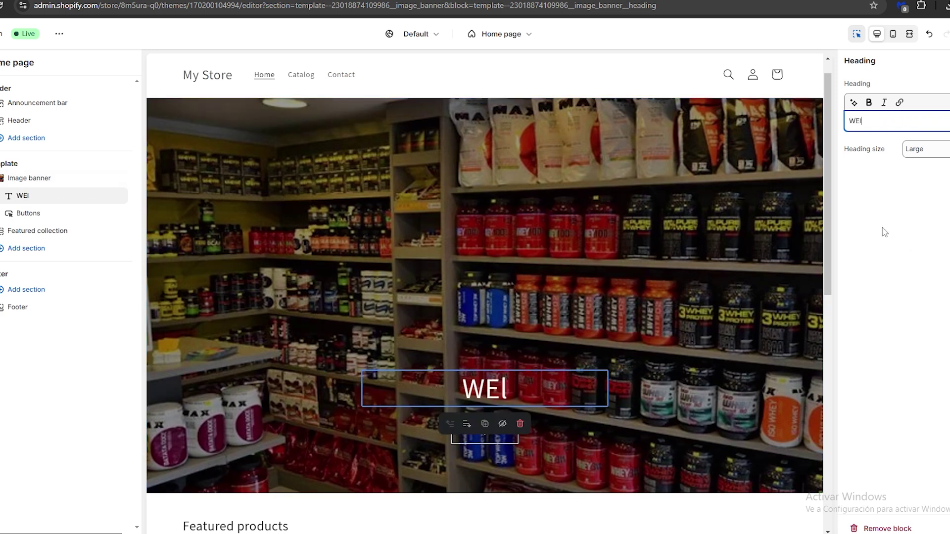
key("BackSpace")
key("BackSpace")
type("elcome ")
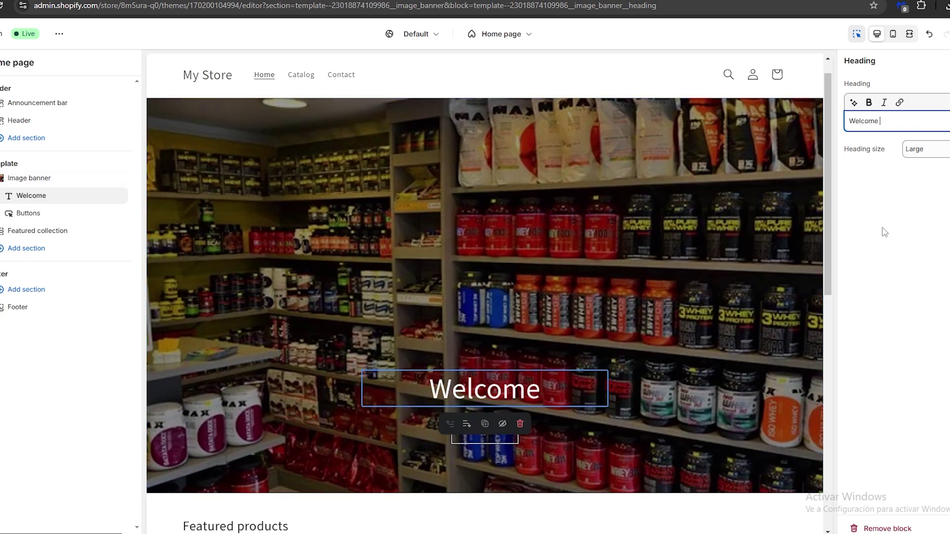
type("To My Healt")
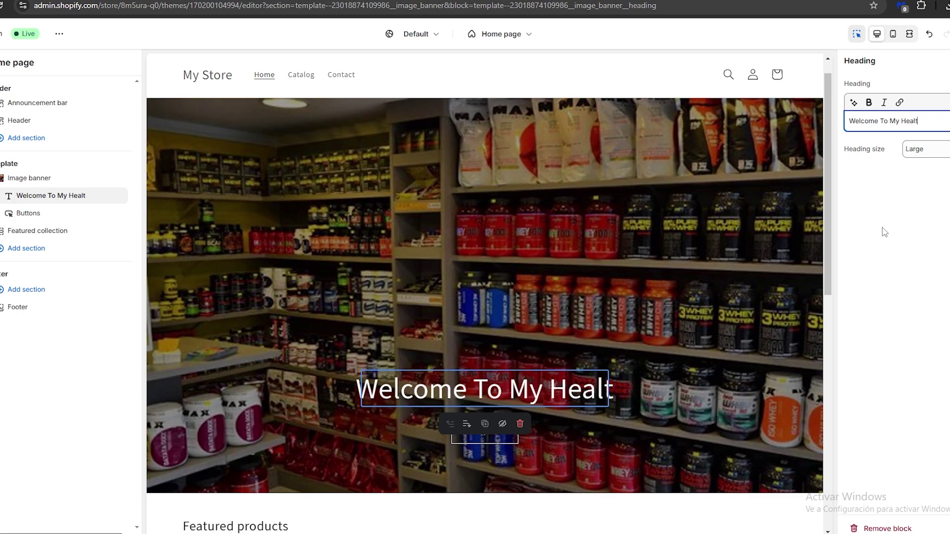
type("h Supplement")
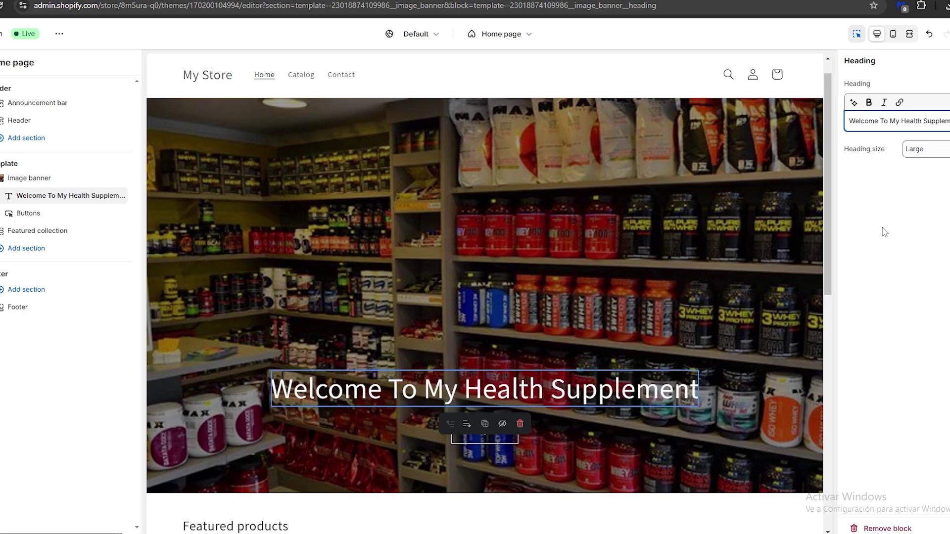
type("s Store")
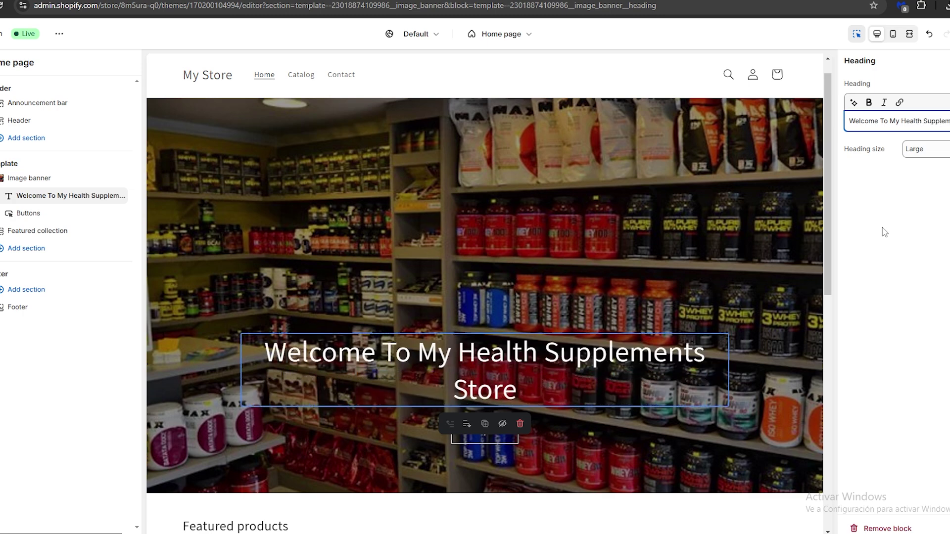
left_click(705, 248)
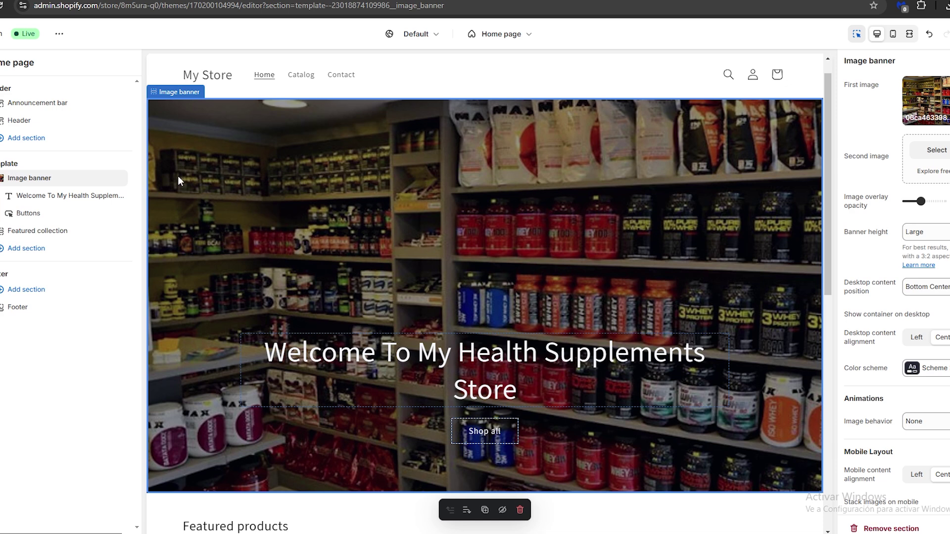
Step: Insert a Featured product section into the Home page template
mouse_move(92, 175)
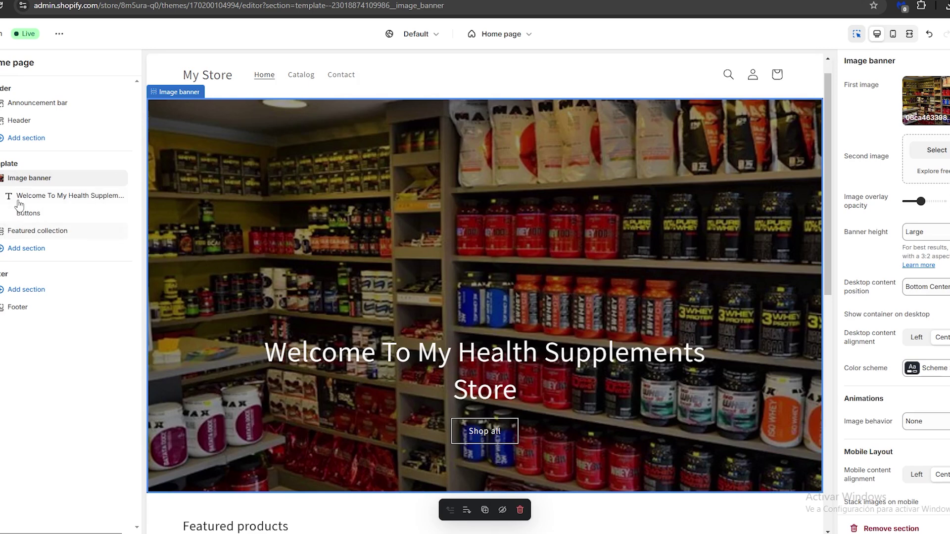
left_click(30, 252)
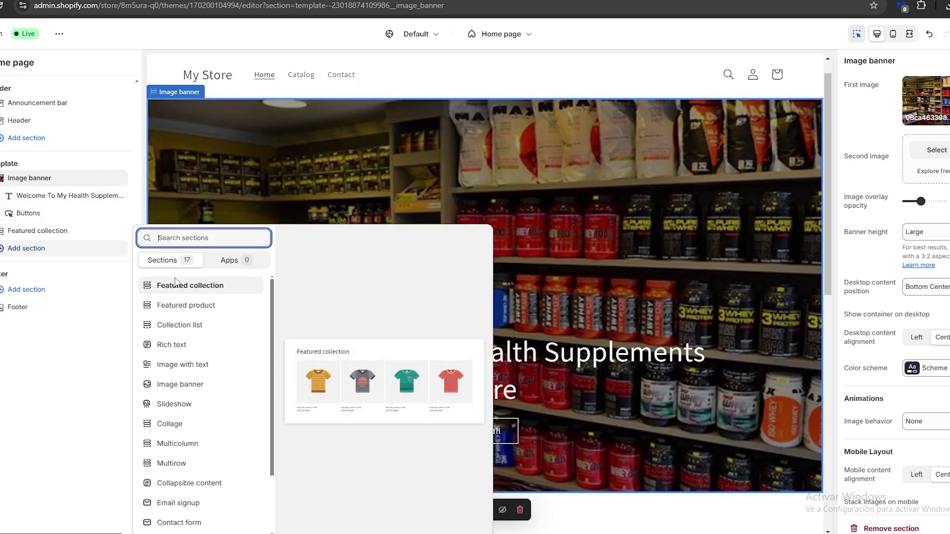
scroll(218, 388, "down", 1)
scroll(198, 307, "up", 1)
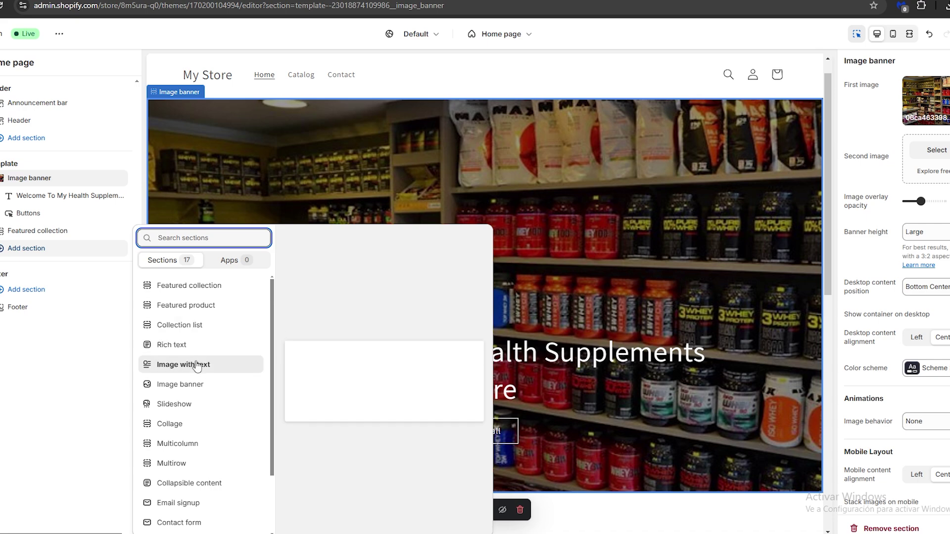
left_click(200, 306)
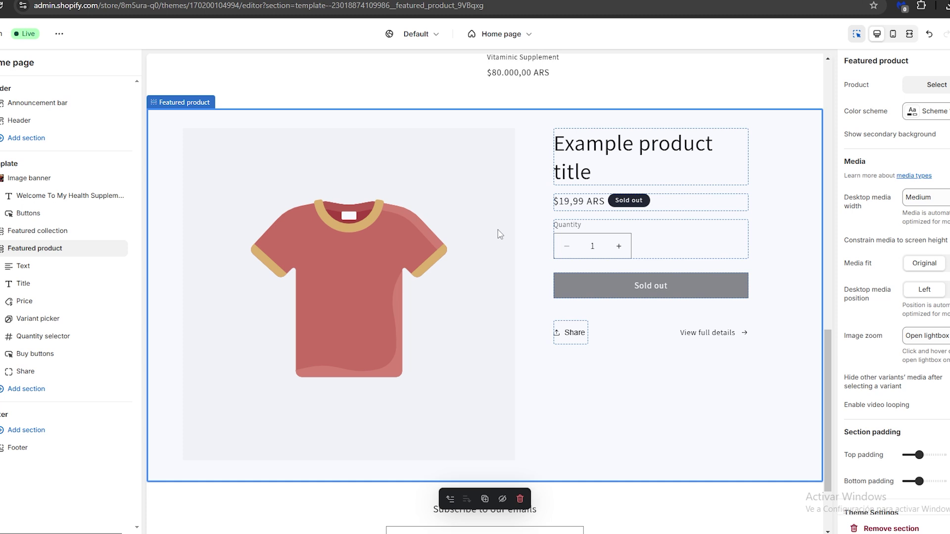
Step: Feature Creatine Monohydrate in the section and give it the dark Scheme 4 color scheme
left_click(940, 85)
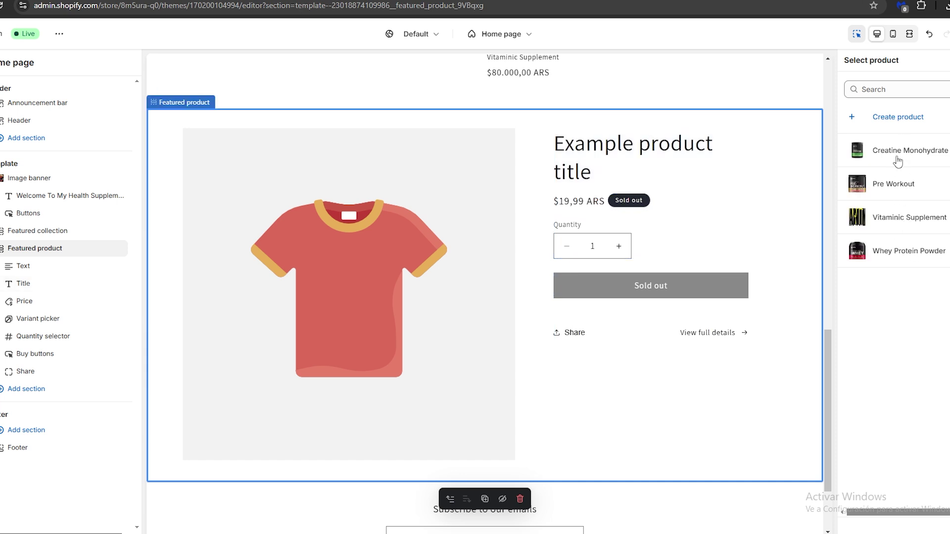
left_click(898, 161)
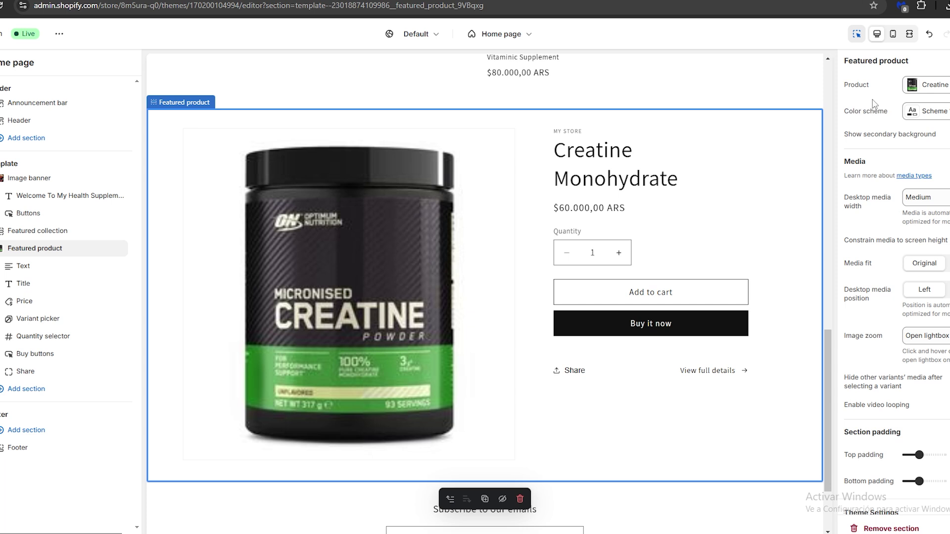
left_click(934, 114)
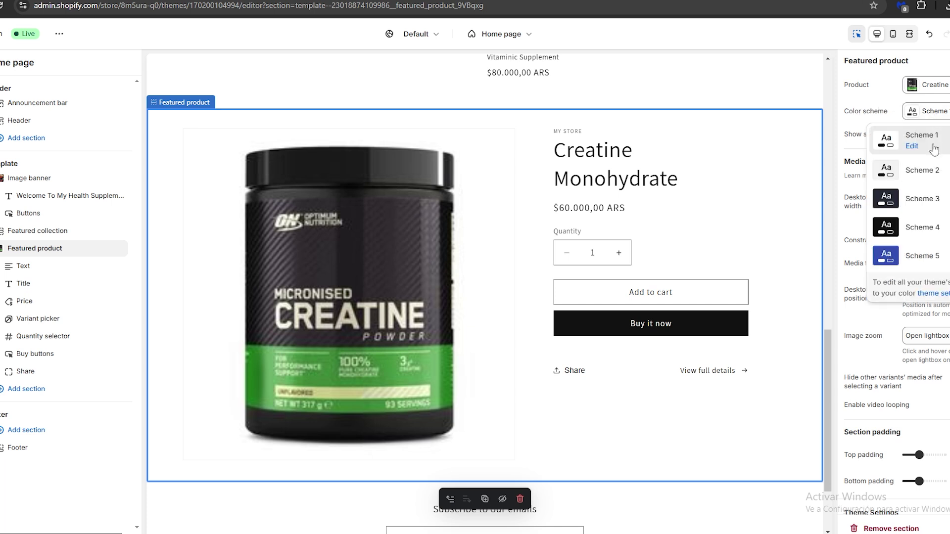
left_click(919, 235)
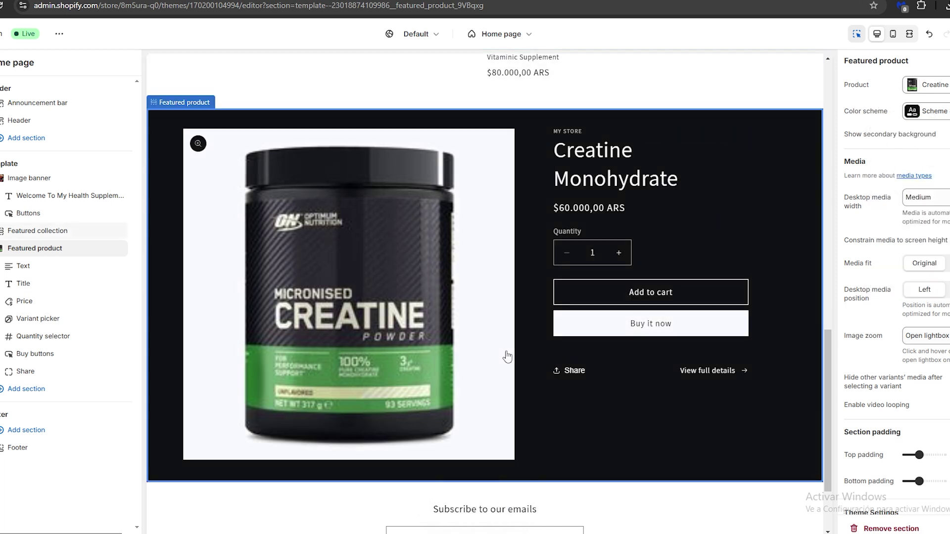
left_click(35, 389)
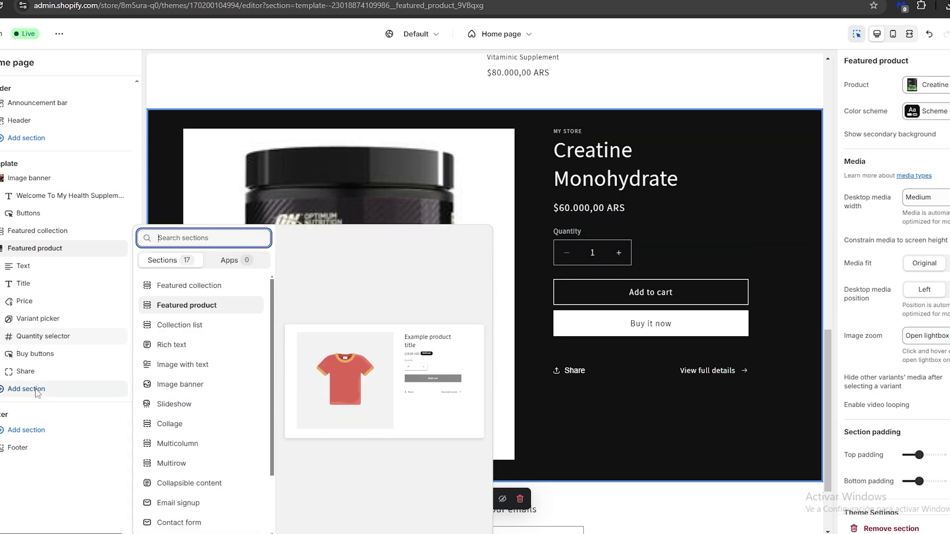
left_click(220, 290)
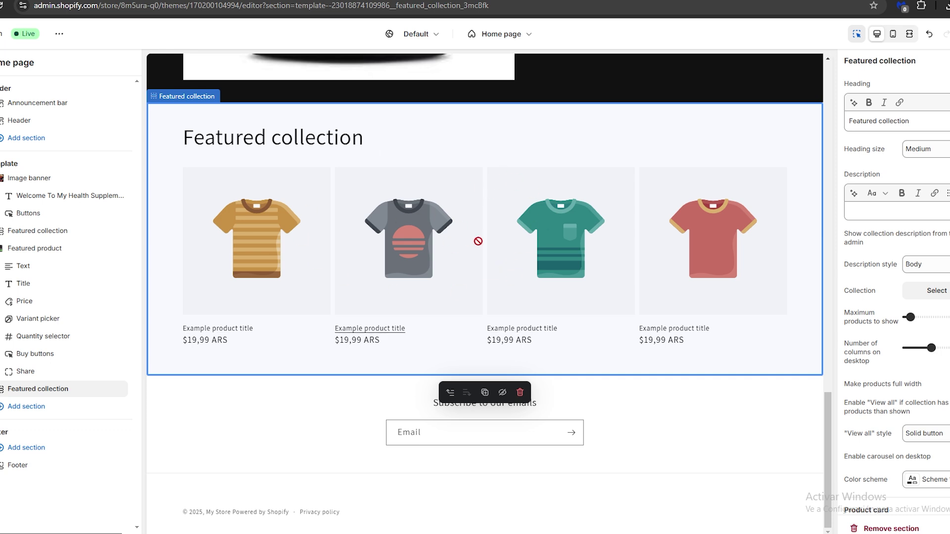
left_click(903, 530)
scroll(621, 387, "up", 3)
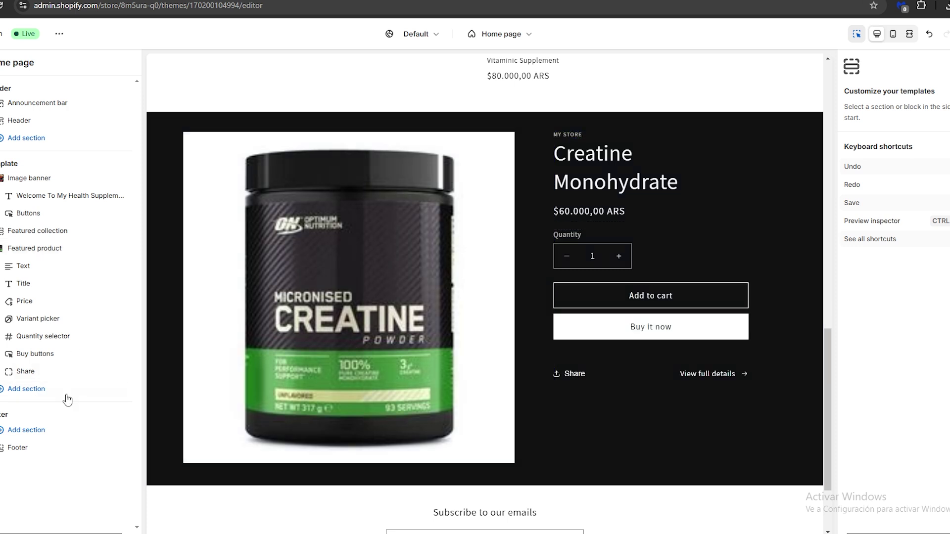
Step: Add an Announcement bar above the Header, then leave the editor for the Themes page
left_click(27, 430)
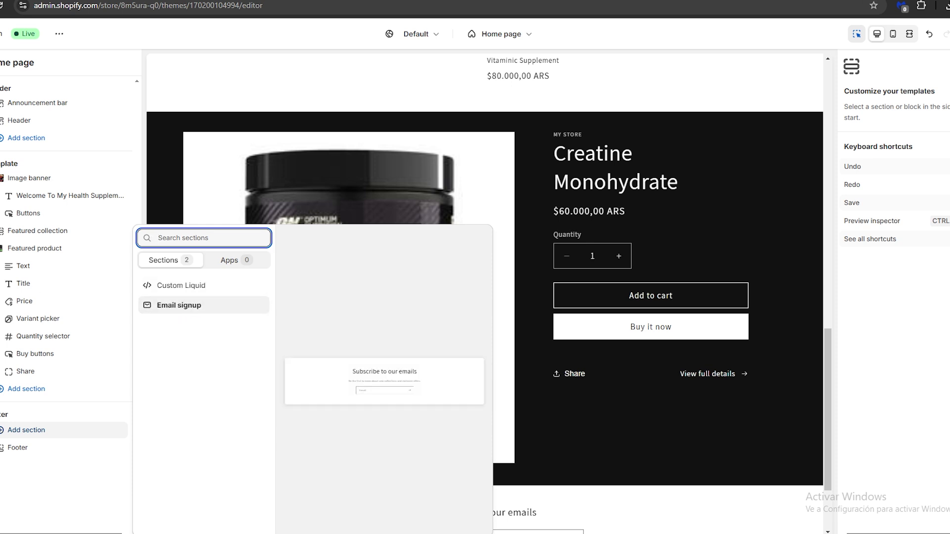
key("Escape")
left_click(52, 140)
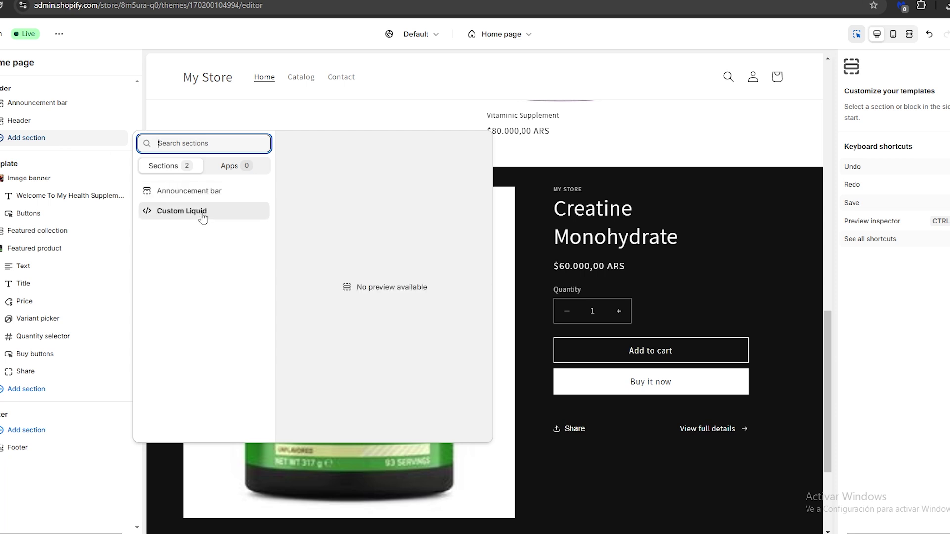
left_click(190, 191)
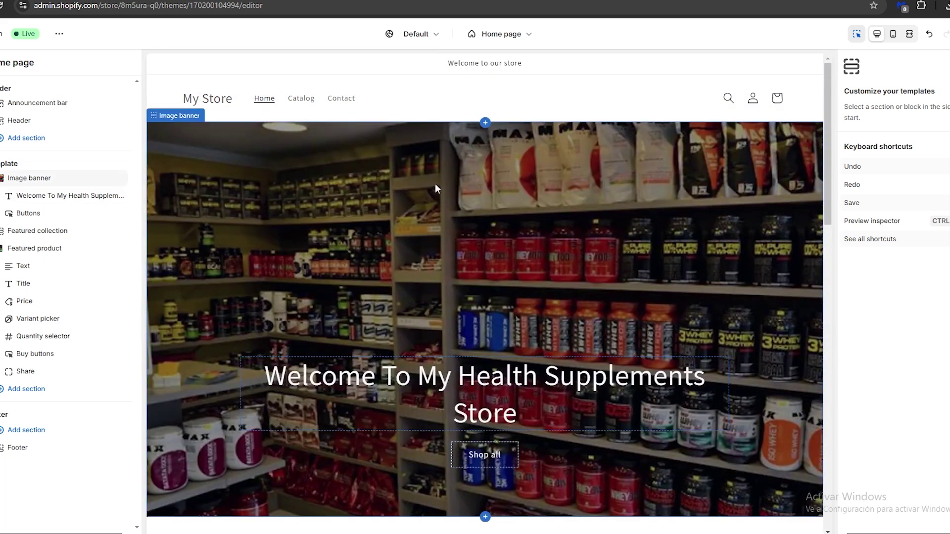
left_click(381, 98)
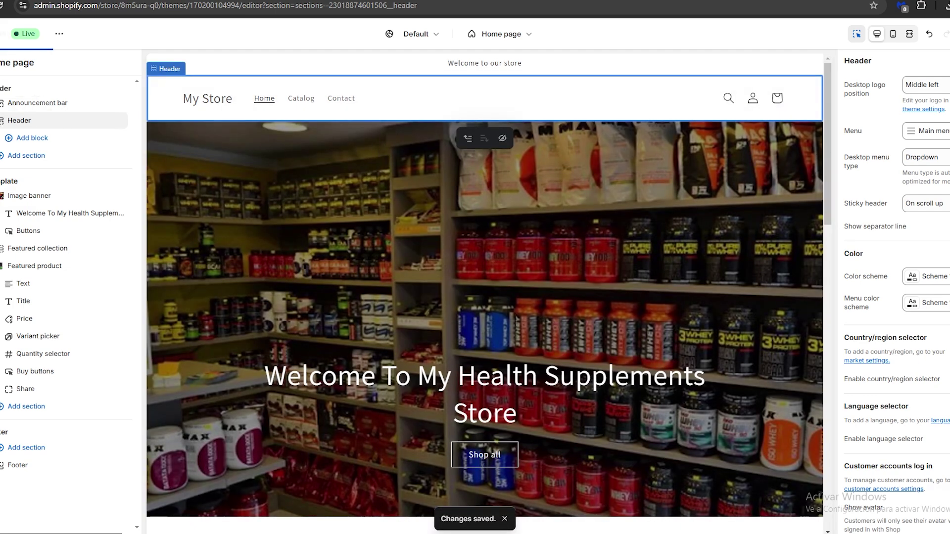
left_click(1, 34)
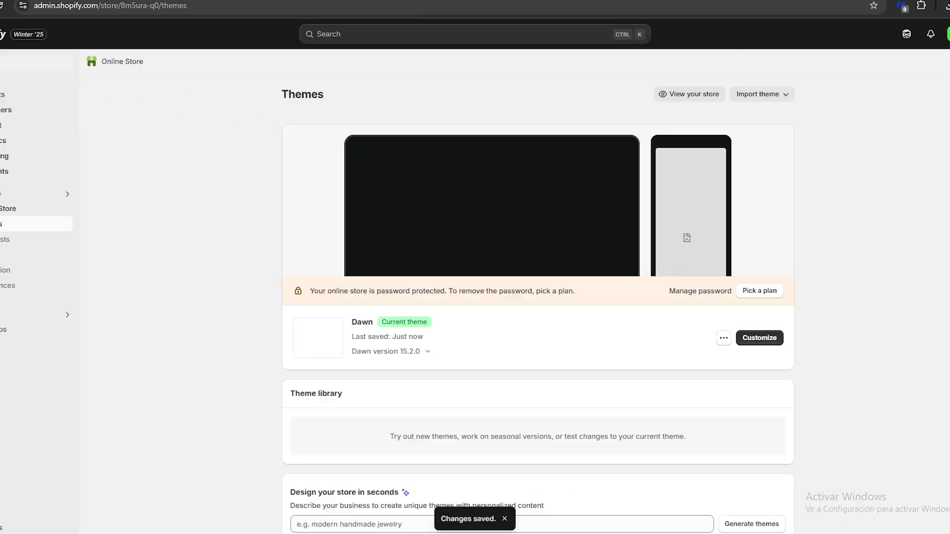
Step: From Home, expand 'Name your store' in the Setup guide and bring up the Edit profile dialog
left_click(15, 65)
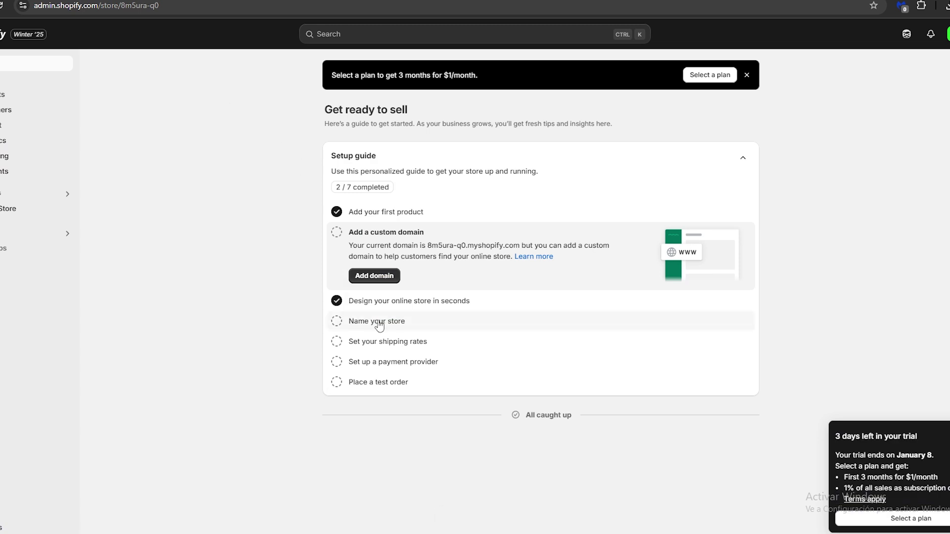
left_click(398, 325)
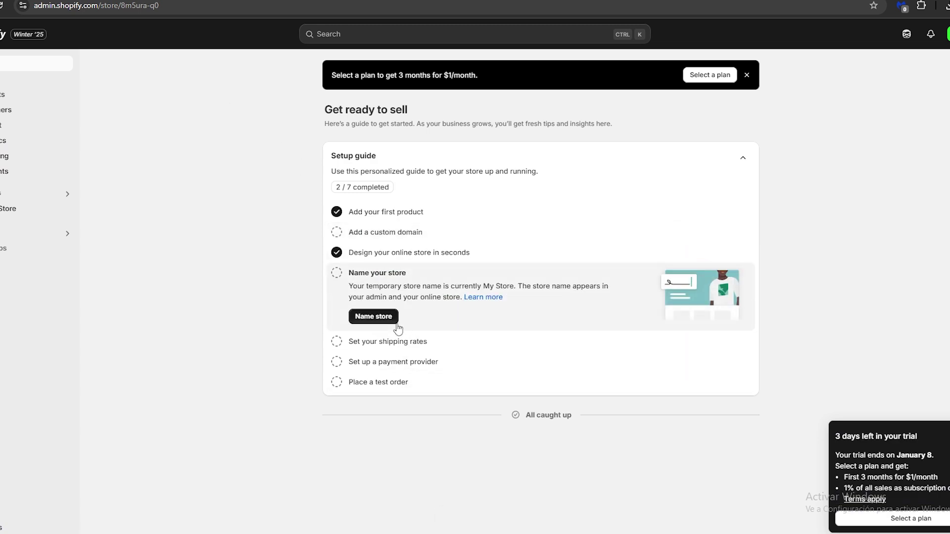
left_click(375, 317)
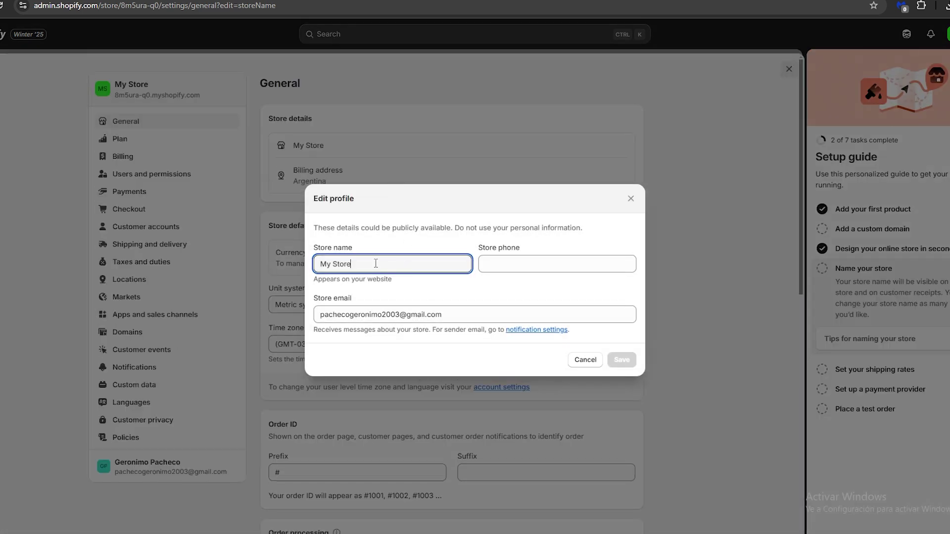
Step: Rename the store from My Store to 'Health Supplements' and save
left_click_drag(377, 263, 283, 257)
type("Health supplements")
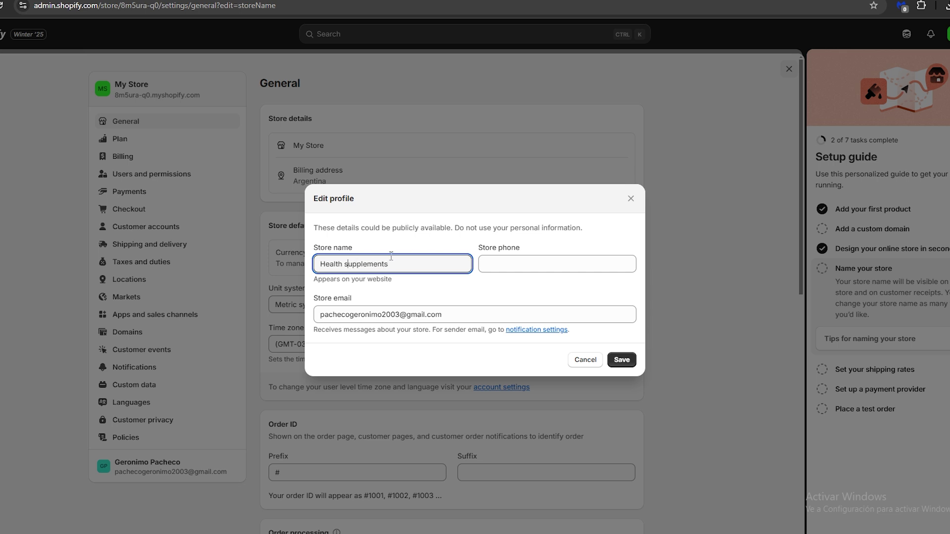
key("BackSpace")
type("S")
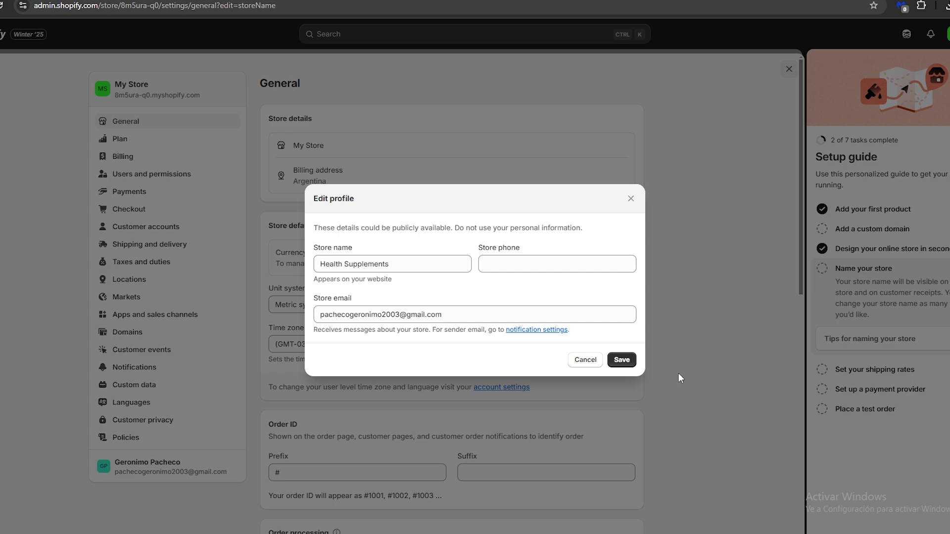
left_click(629, 360)
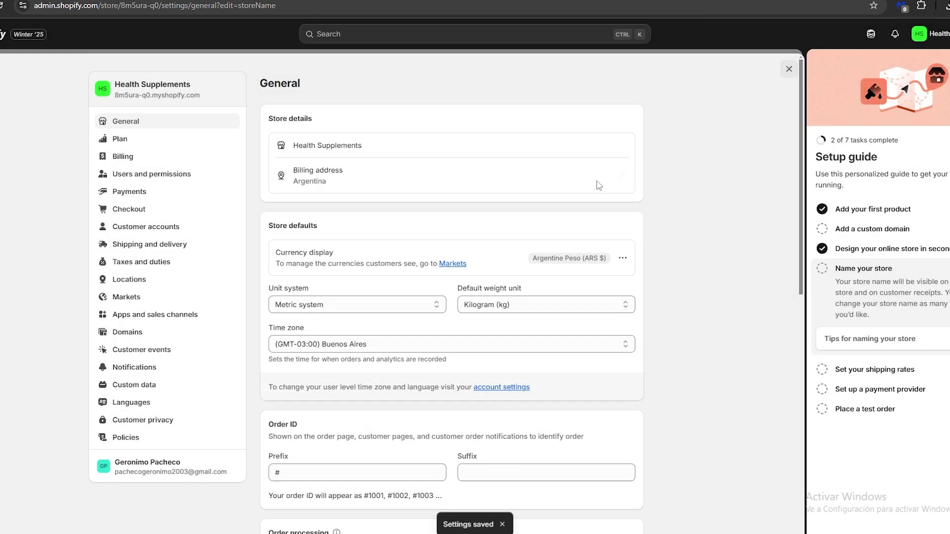
Step: Return to the Online Store Themes page and show the Dawn theme's actions menu
left_click(789, 69)
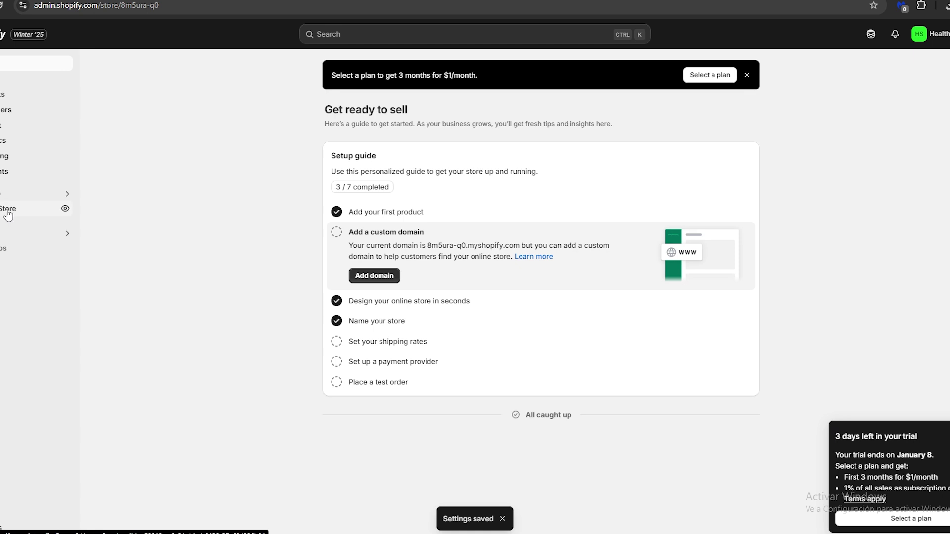
left_click(30, 210)
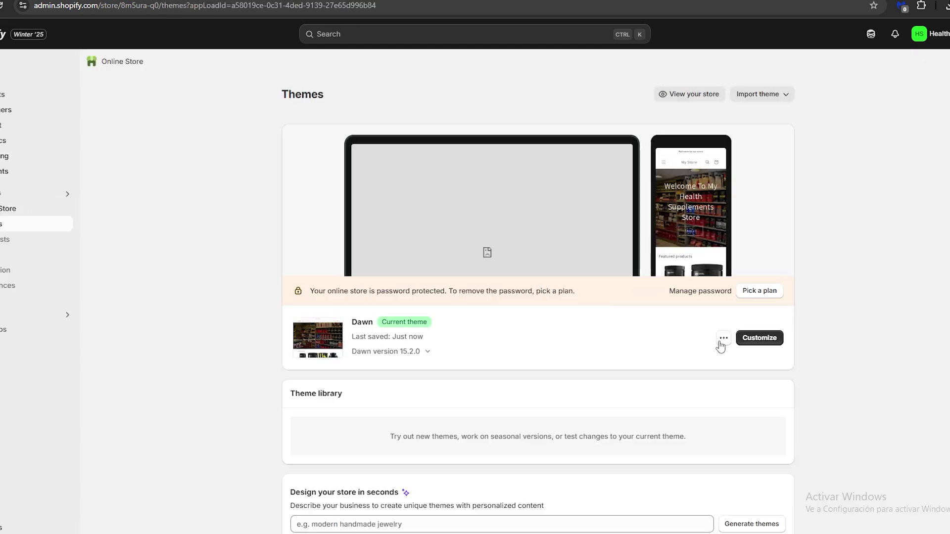
left_click(723, 339)
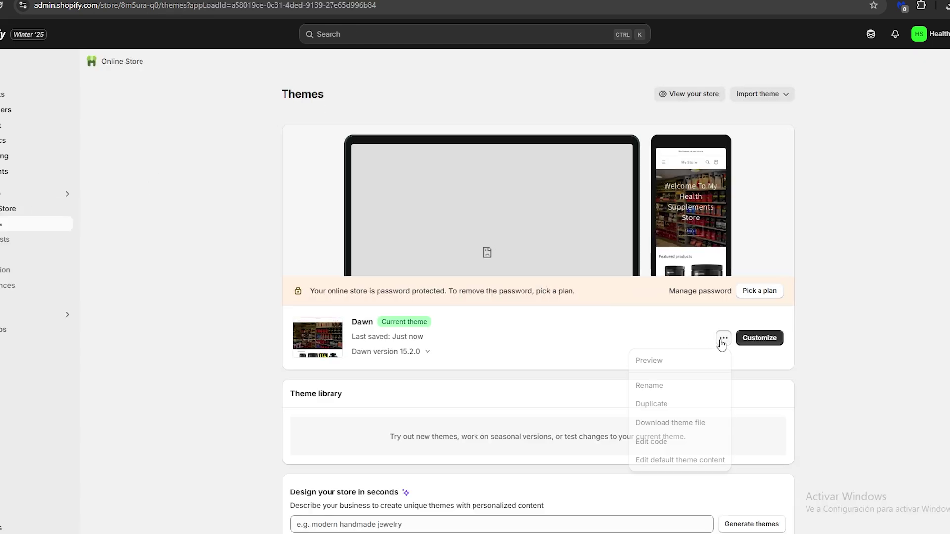
Step: Preview the Dawn storefront, scroll through its home page products, then close the preview tab
left_click(653, 365)
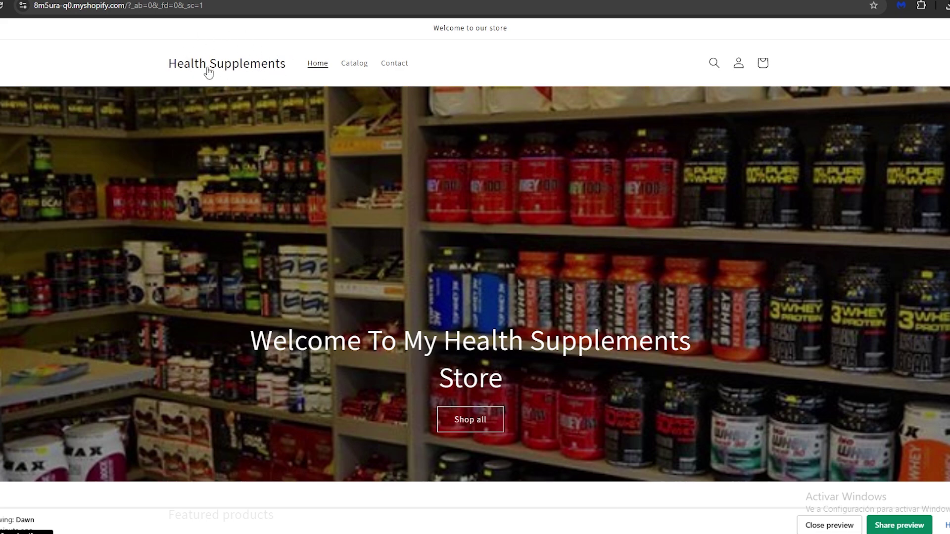
scroll(381, 174, "down", 6)
scroll(452, 196, "down", 4)
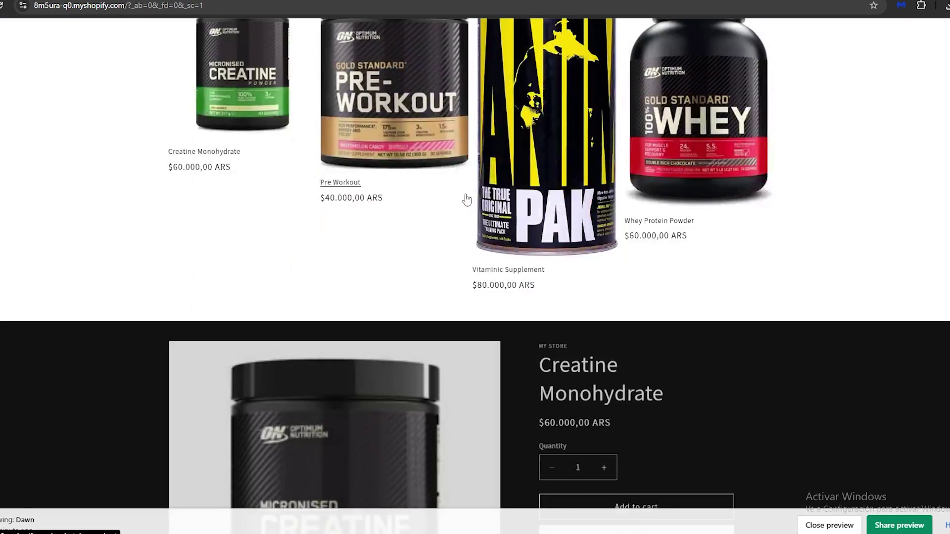
scroll(462, 207, "up", 2)
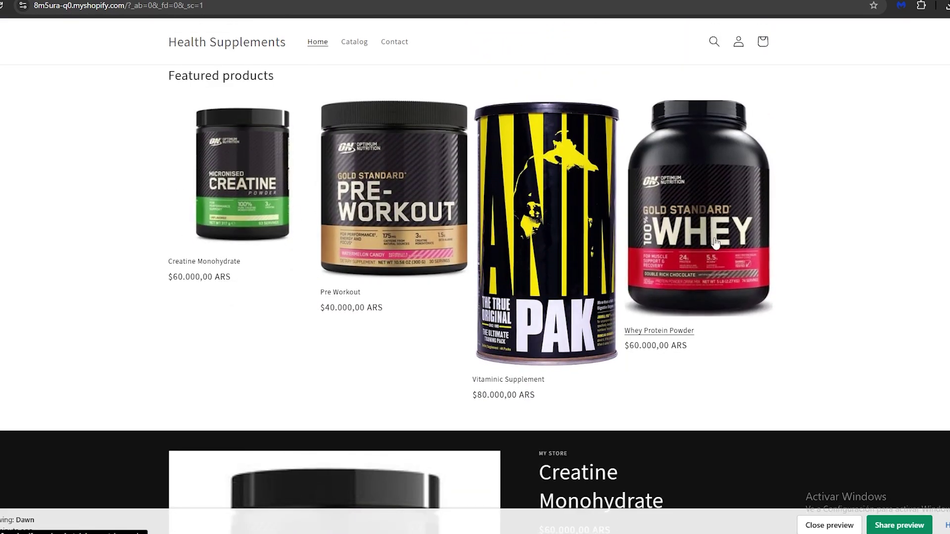
scroll(459, 236, "down", 4)
scroll(581, 233, "down", 4)
scroll(598, 244, "up", 8)
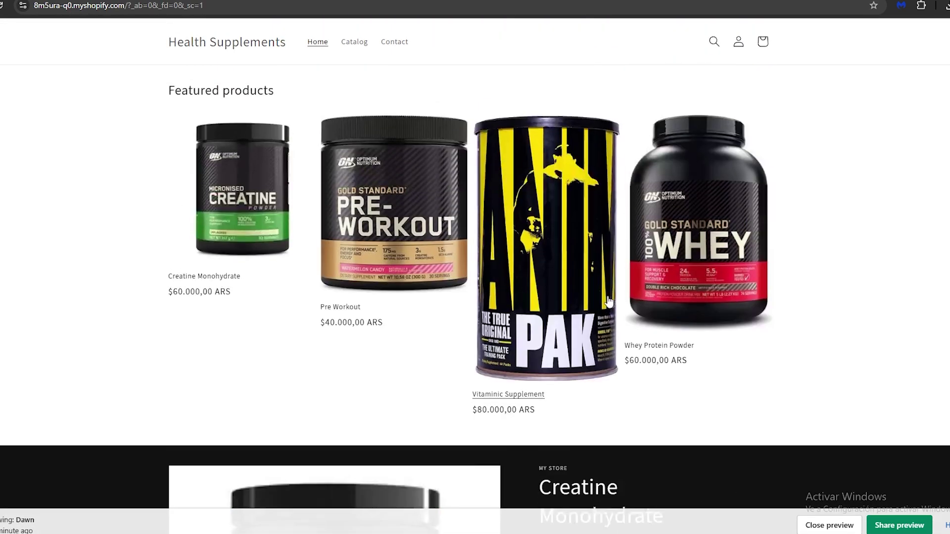
scroll(599, 219, "down", 2)
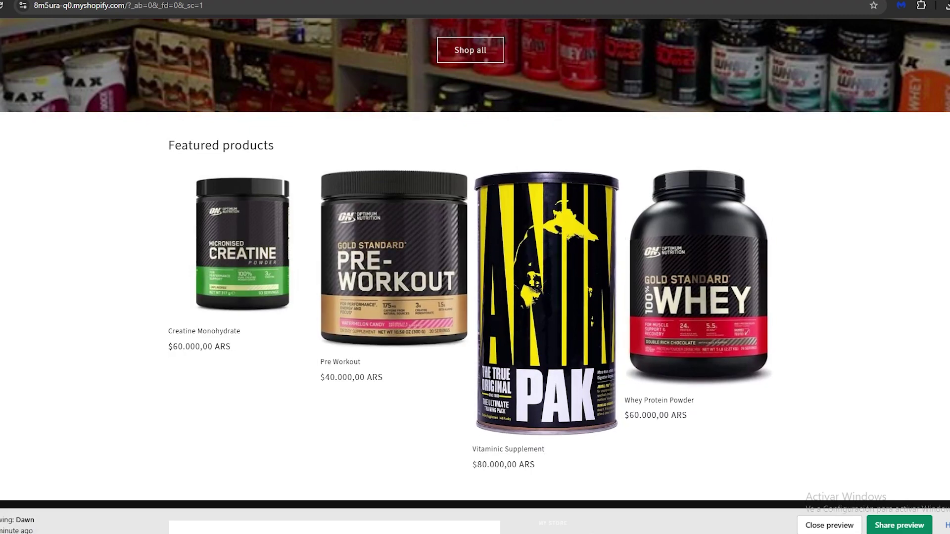
key("ctrl+w")
left_click(239, 259)
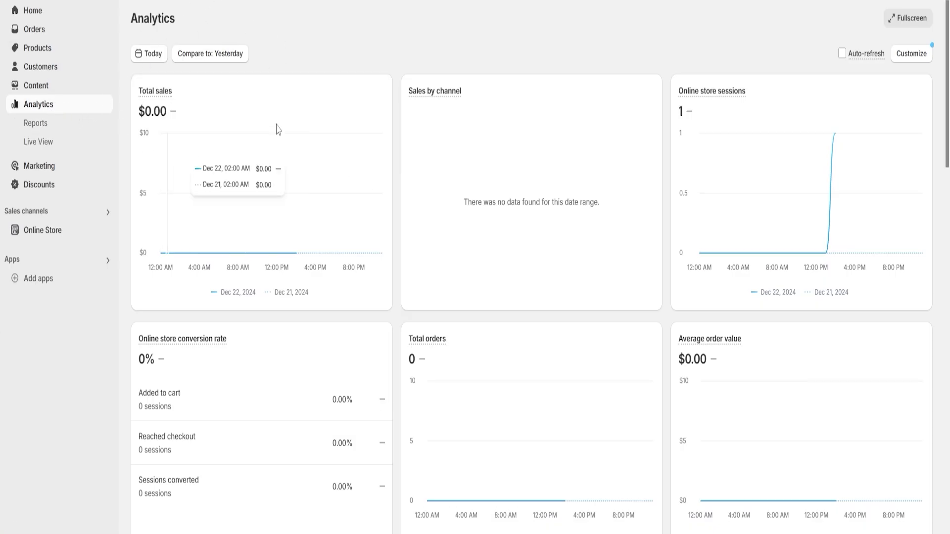
mouse_move(157, 91)
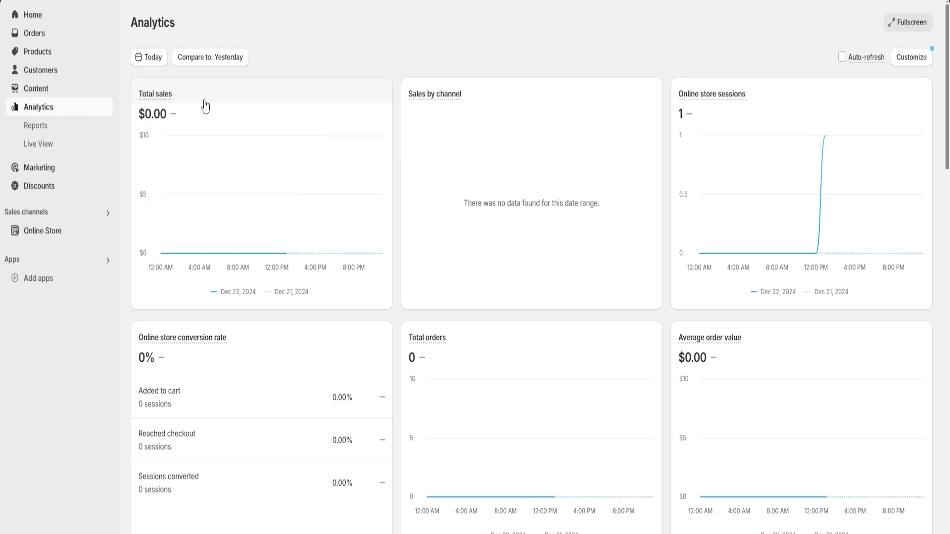
mouse_move(433, 102)
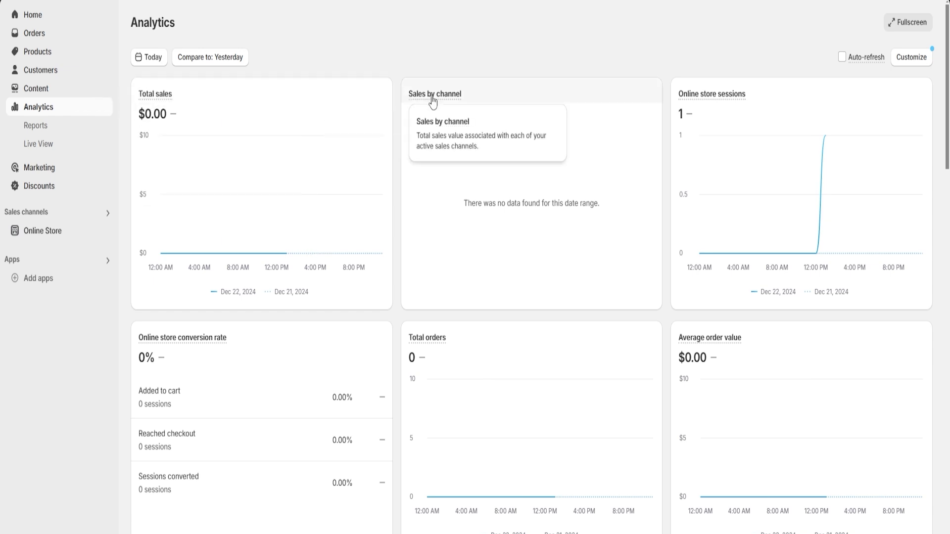
mouse_move(428, 342)
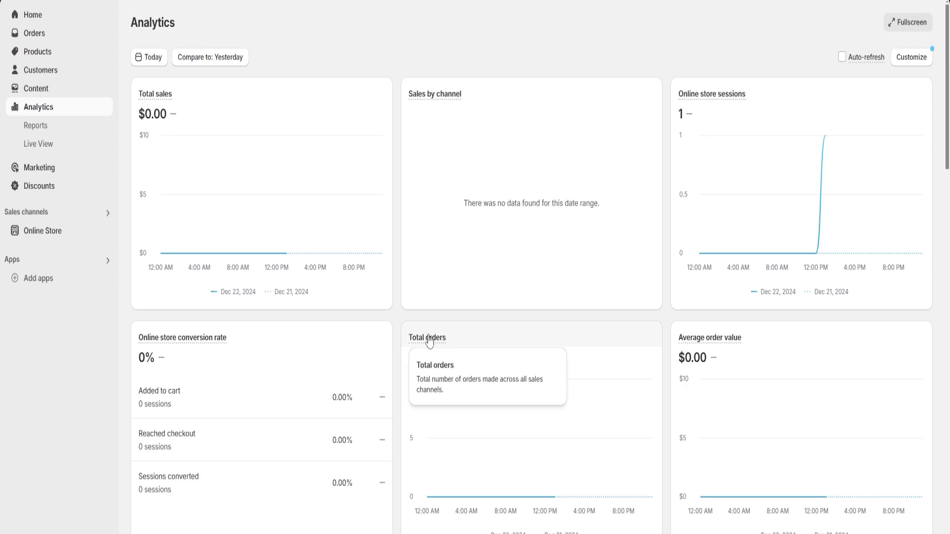
scroll(688, 296, "down", 6)
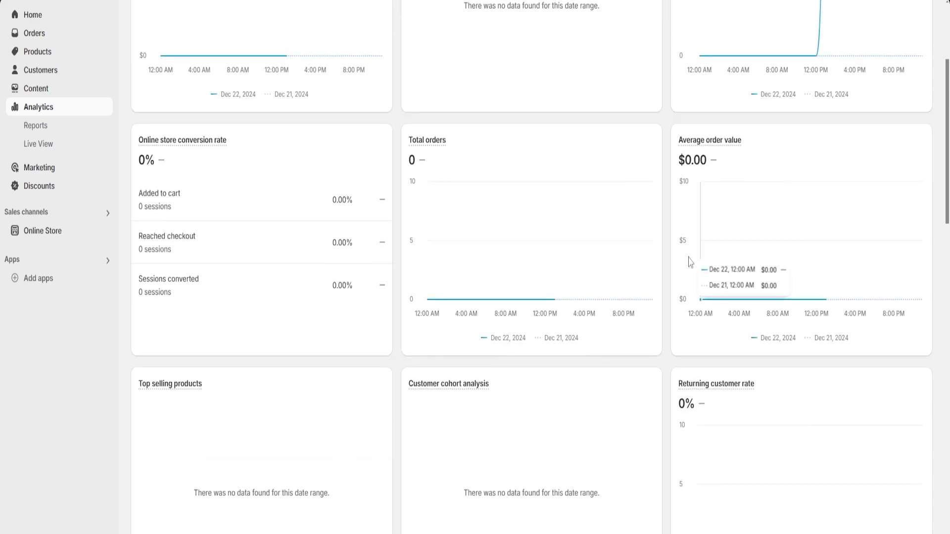
scroll(668, 248, "up", 8)
scroll(667, 250, "down", 12)
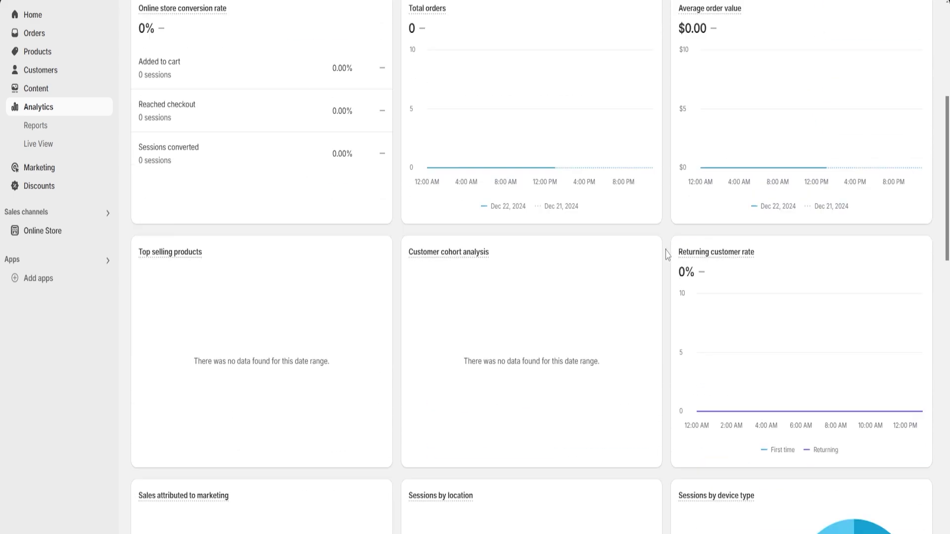
scroll(667, 255, "down", 5)
scroll(667, 256, "up", 9)
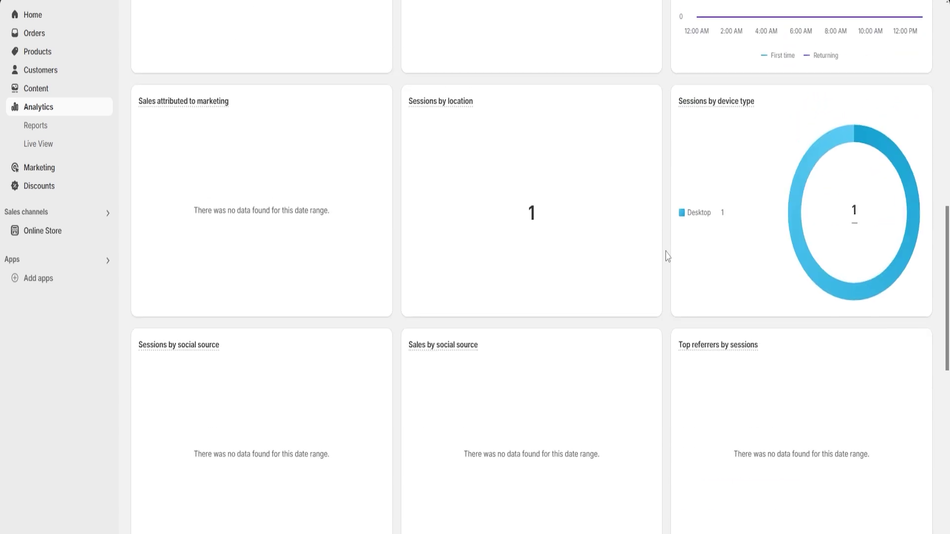
scroll(666, 256, "up", 6)
scroll(667, 255, "down", 9)
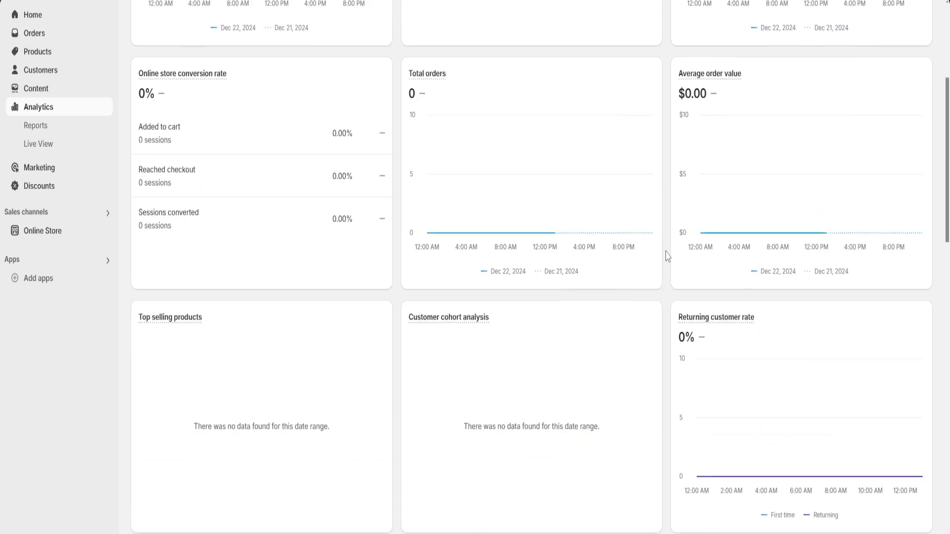
scroll(667, 255, "down", 12)
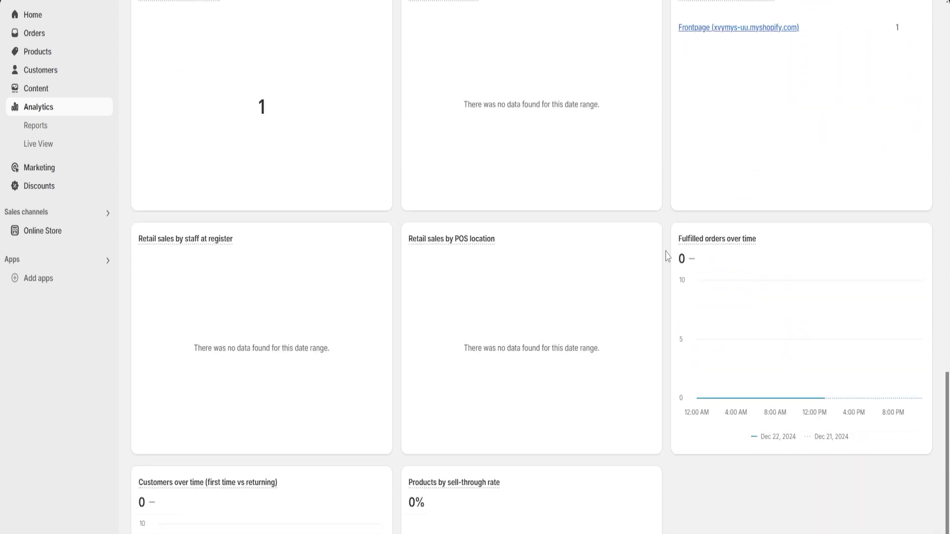
scroll(667, 255, "up", 6)
scroll(667, 255, "up", 8)
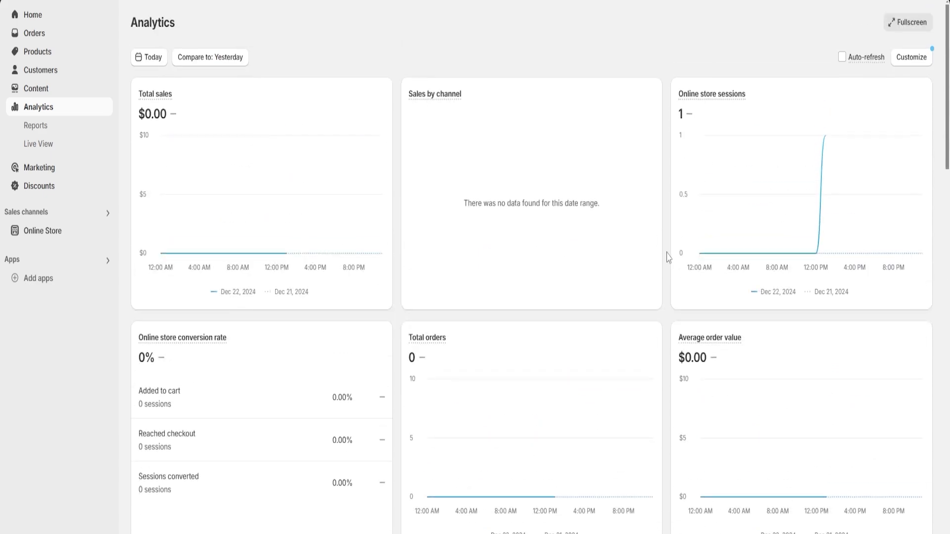
scroll(403, 144, "down", 6)
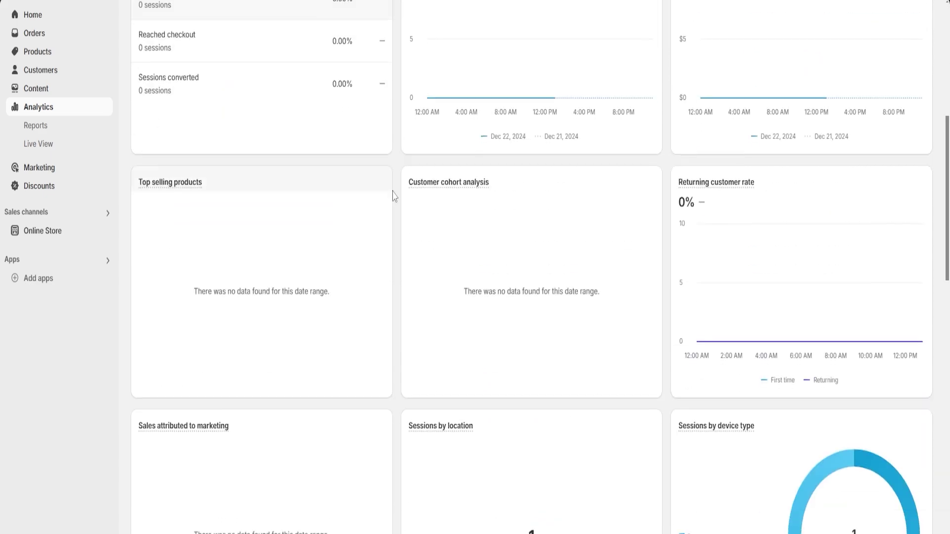
scroll(394, 197, "down", 5)
scroll(394, 198, "up", 12)
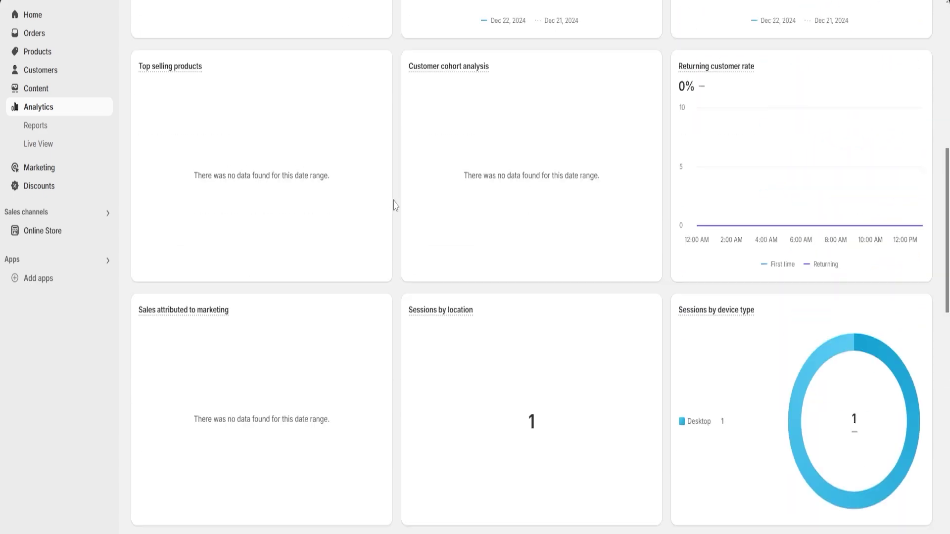
scroll(396, 205, "up", 4)
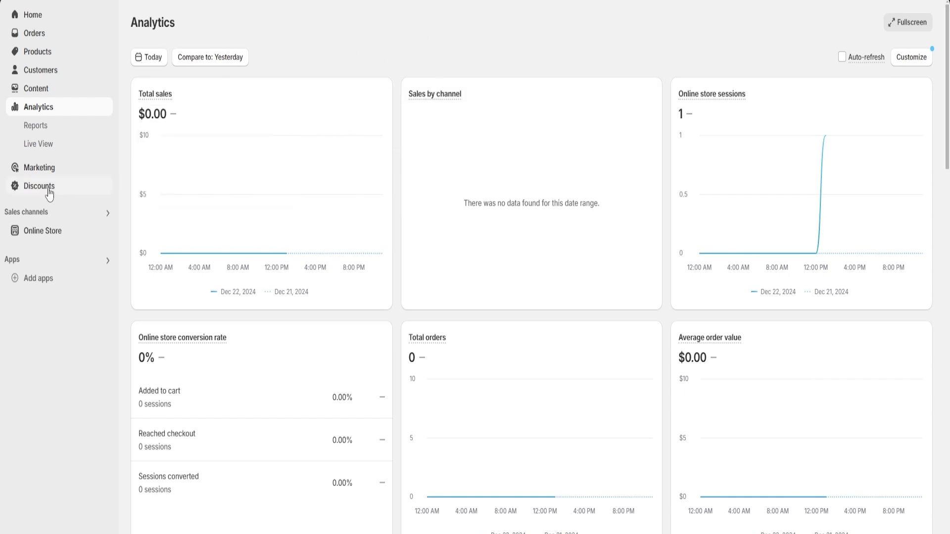
Step: Start an Amount off products discount with a randomly generated discount code
left_click(39, 187)
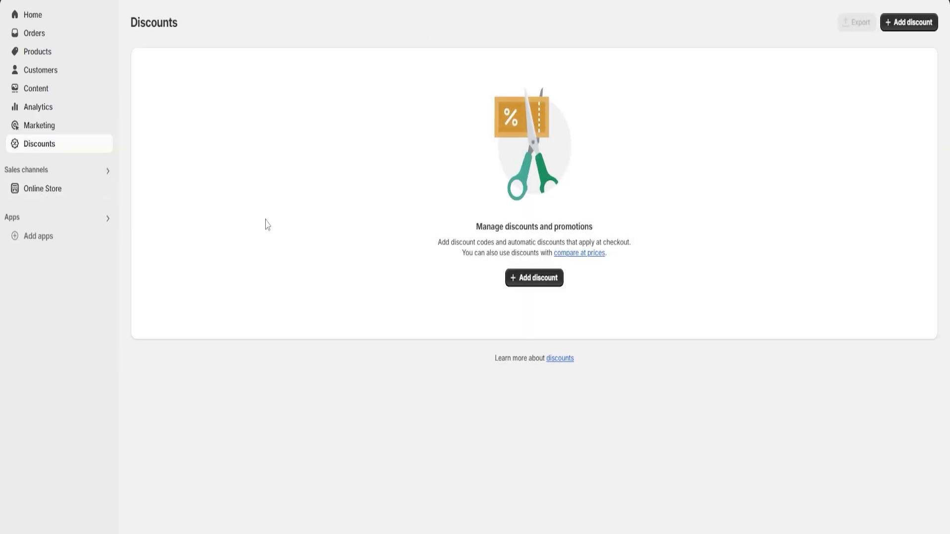
left_click(533, 279)
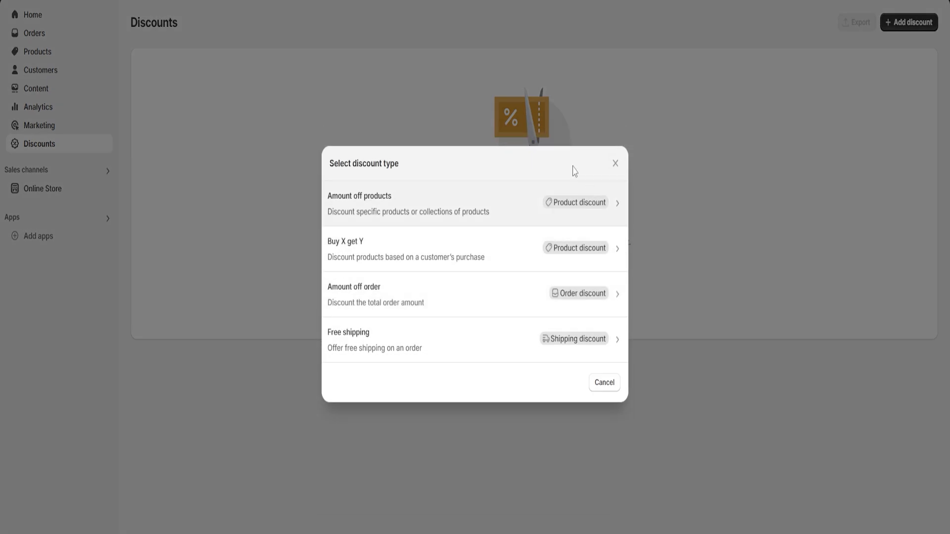
left_click(401, 205)
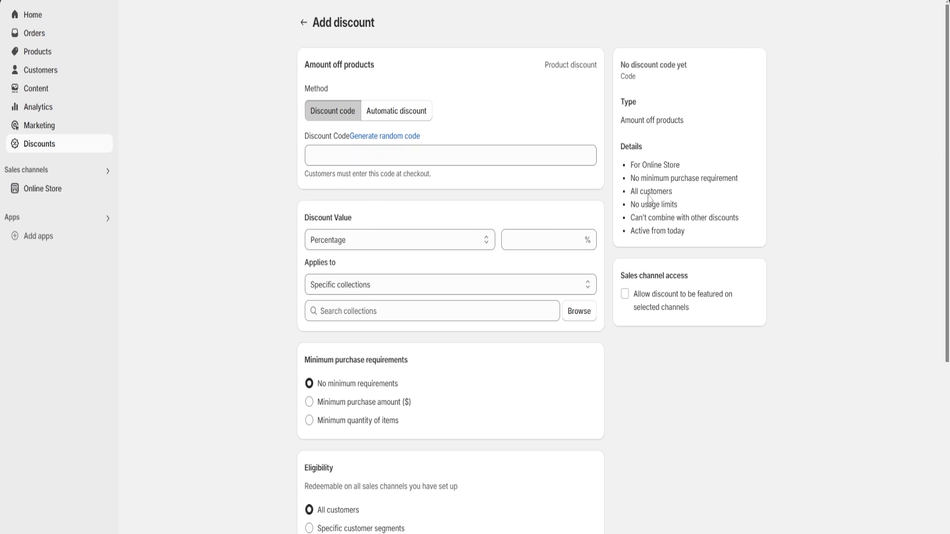
left_click(396, 154)
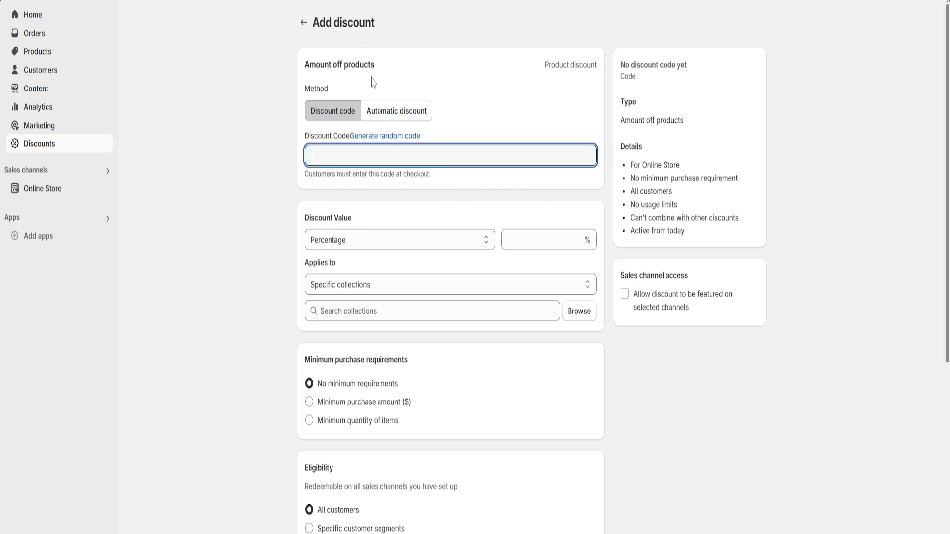
type("code")
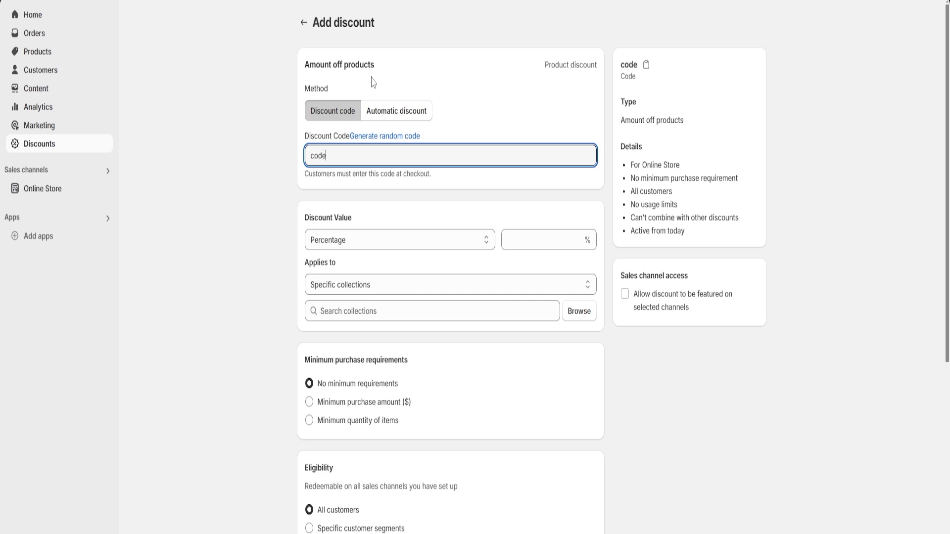
type("101")
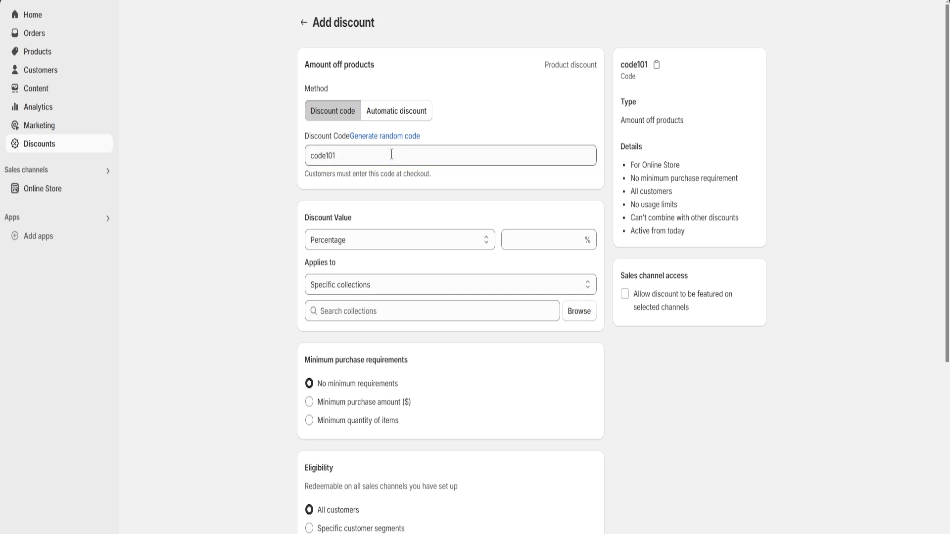
left_click(397, 136)
double_click(394, 155)
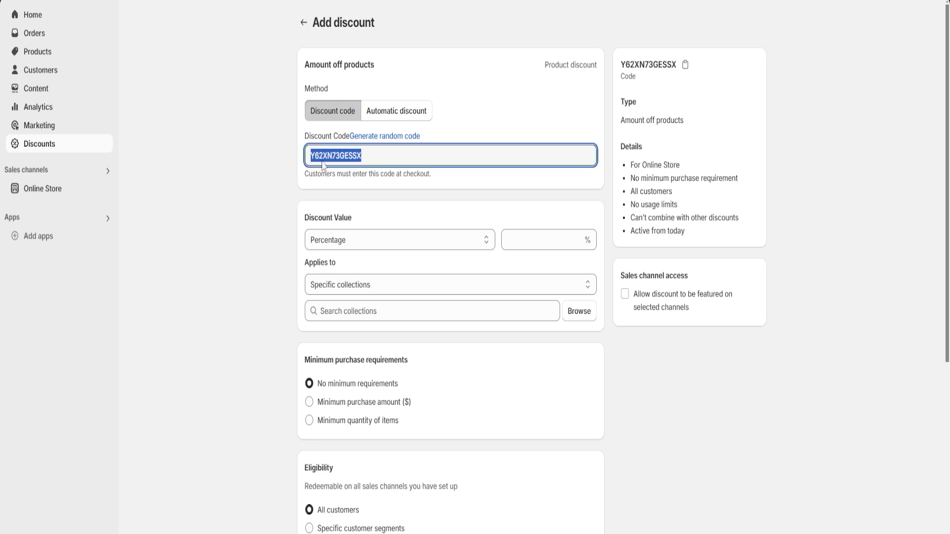
left_click(403, 156)
left_click(468, 122)
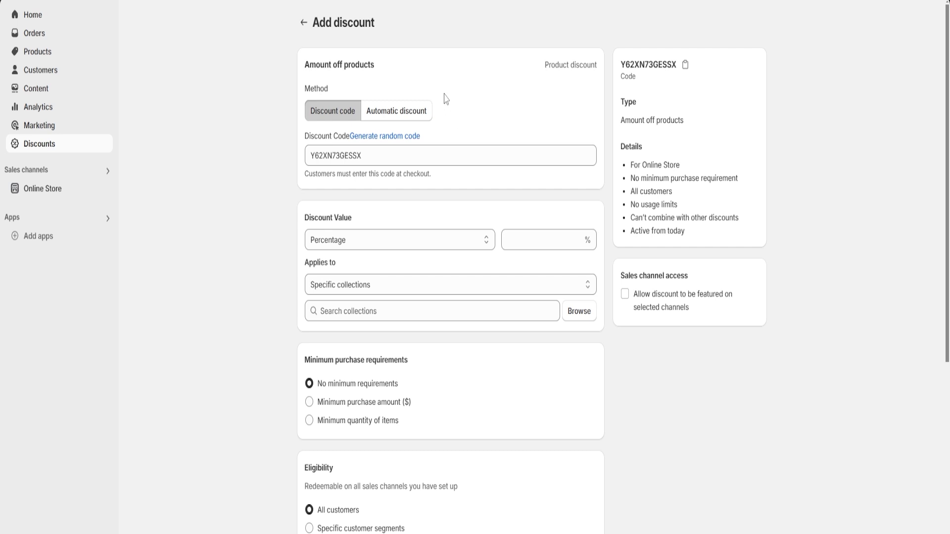
Step: Set the discount value to 10 percent
scroll(494, 198, "down", 2)
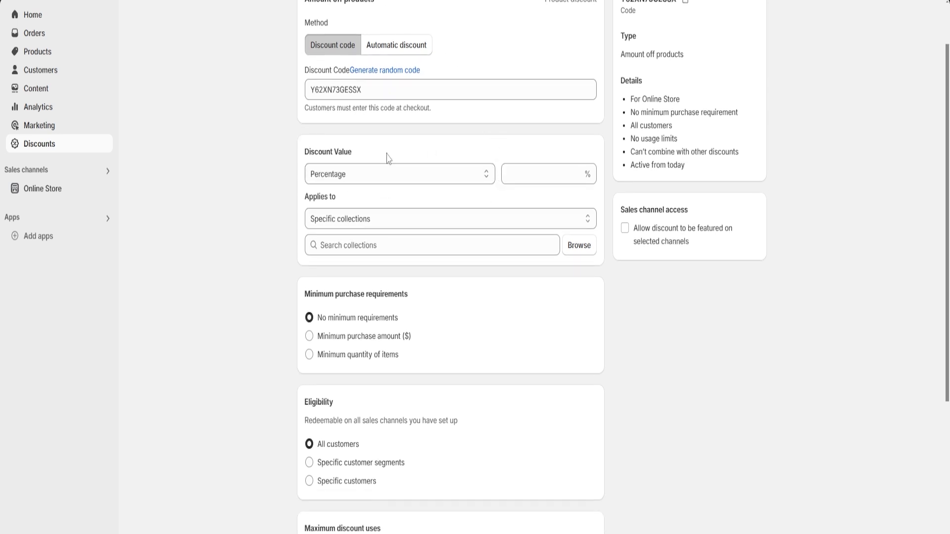
left_click(386, 174)
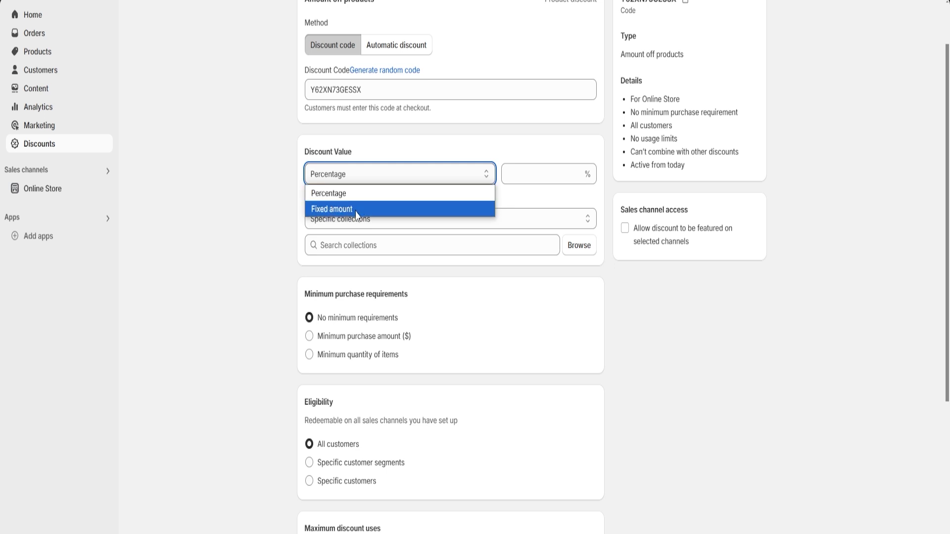
left_click(359, 199)
left_click(531, 172)
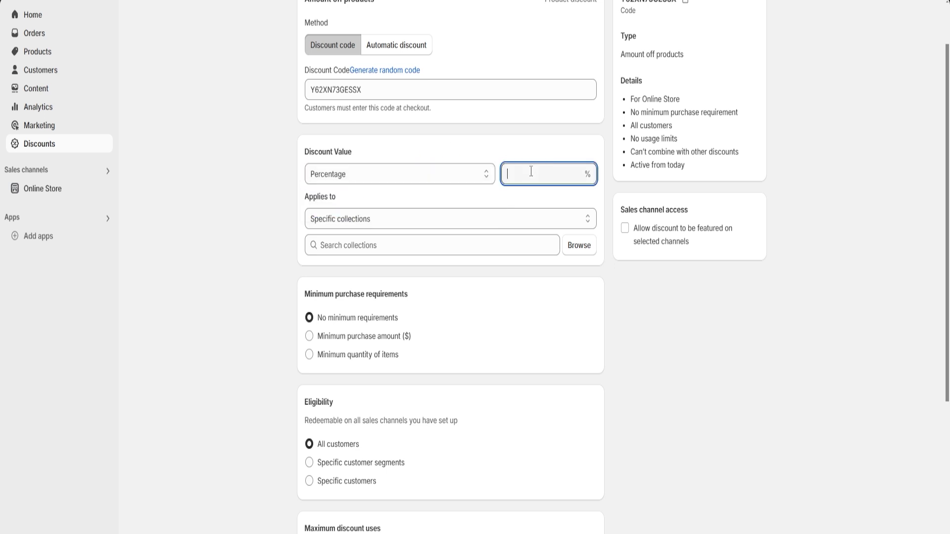
type("10")
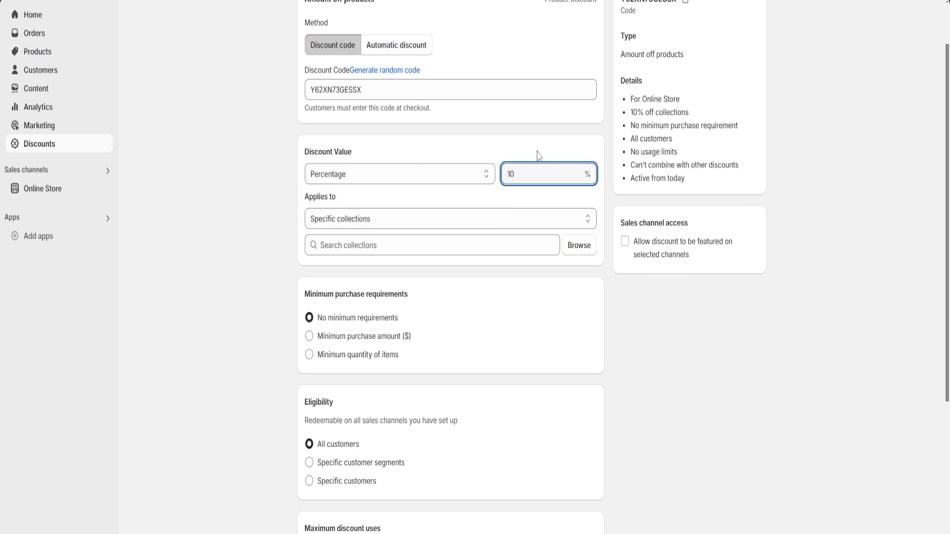
left_click(539, 155)
scroll(515, 152, "down", 1)
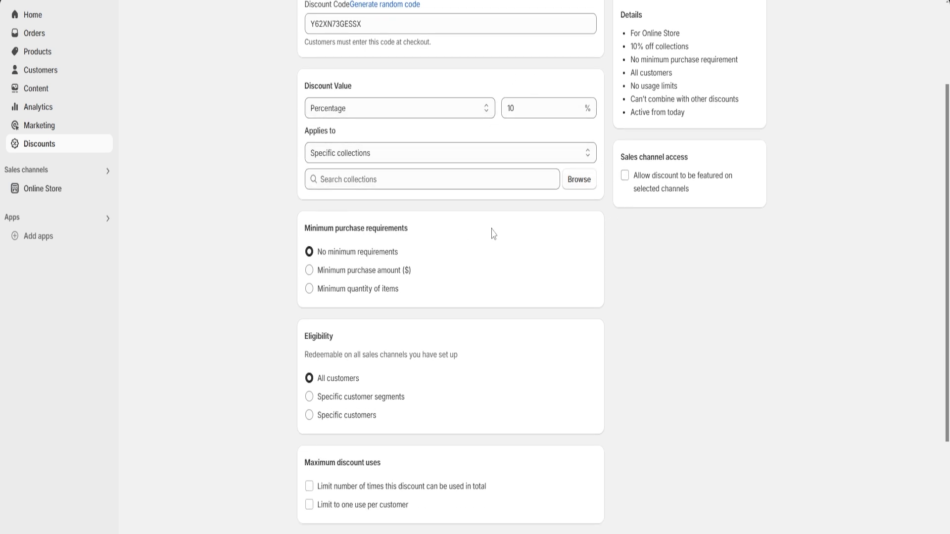
Step: Apply the discount to the Home page collection
left_click(579, 179)
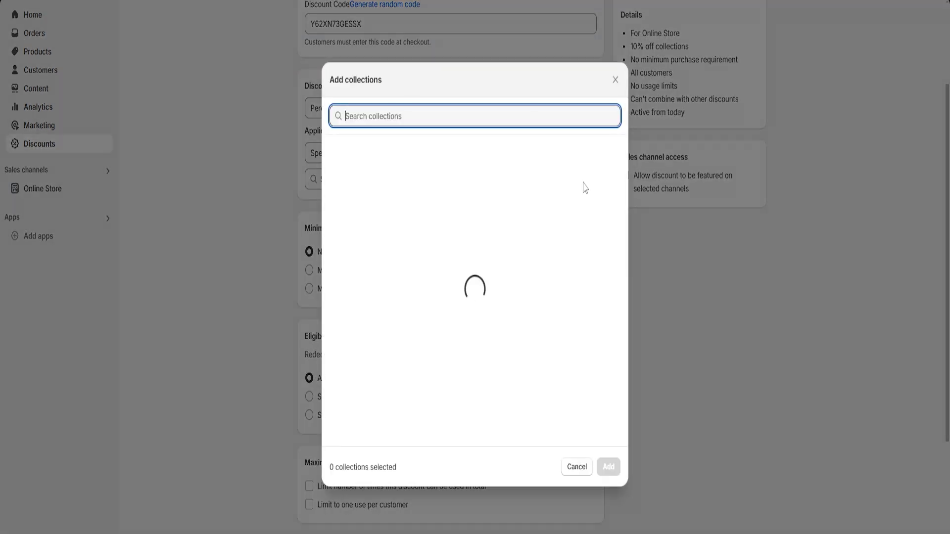
left_click(334, 153)
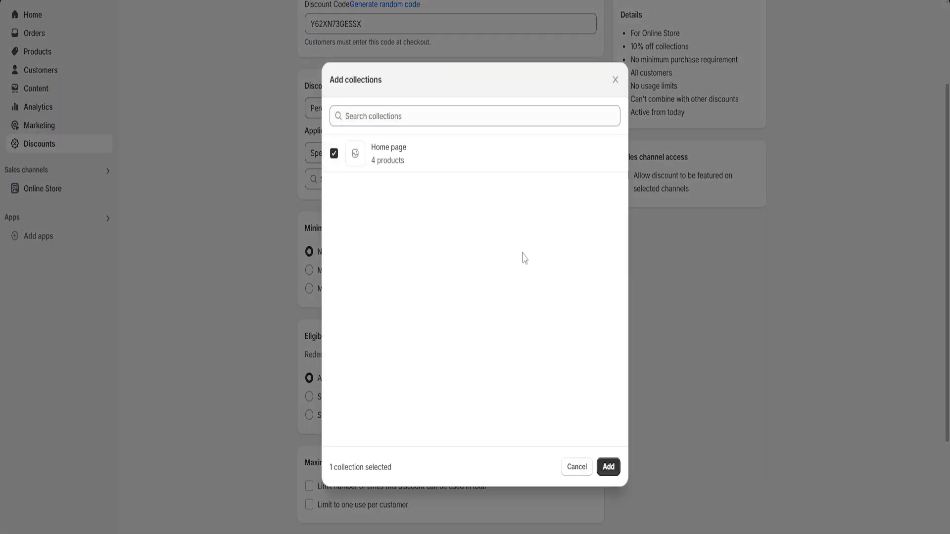
left_click(608, 467)
scroll(393, 182, "down", 3)
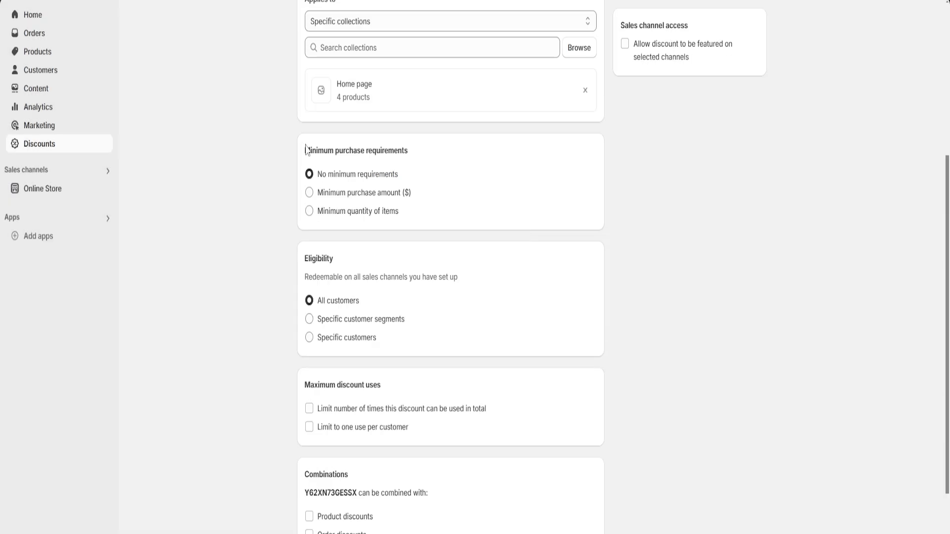
left_click_drag(306, 150, 421, 147)
left_click(439, 173)
scroll(466, 186, "down", 2)
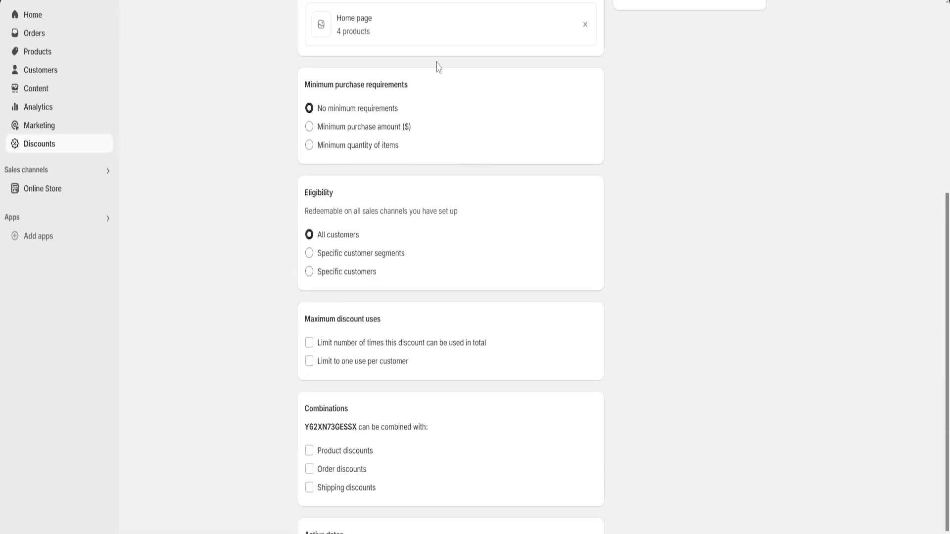
left_click_drag(303, 91, 413, 95)
left_click(419, 94)
scroll(431, 105, "down", 2)
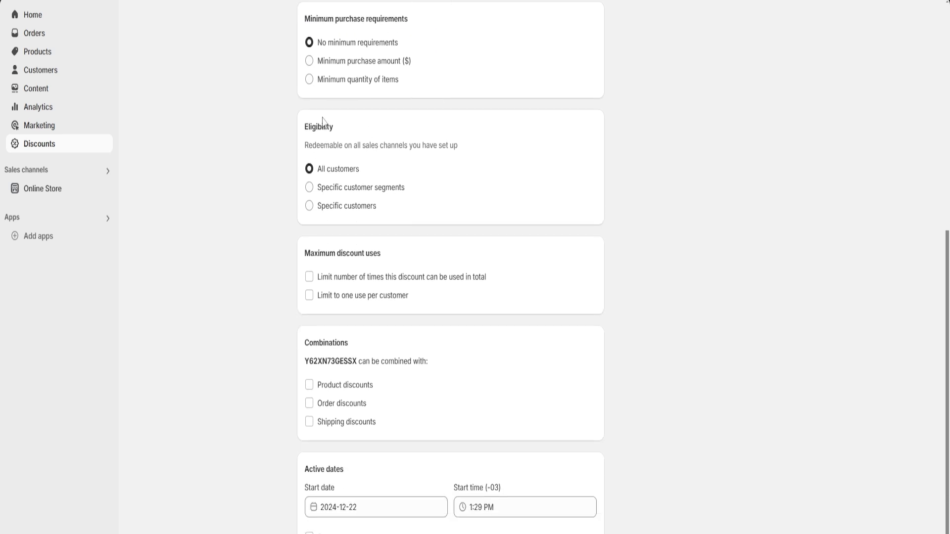
left_click_drag(303, 130, 348, 132)
left_click(441, 153)
scroll(441, 153, "down", 1)
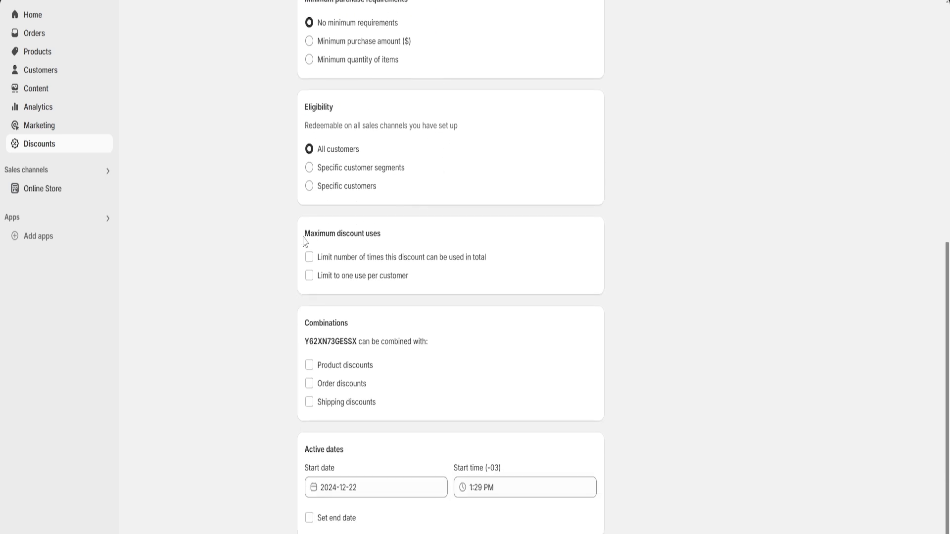
left_click_drag(304, 235, 393, 241)
left_click(403, 241)
left_click_drag(305, 325, 375, 324)
left_click(380, 327)
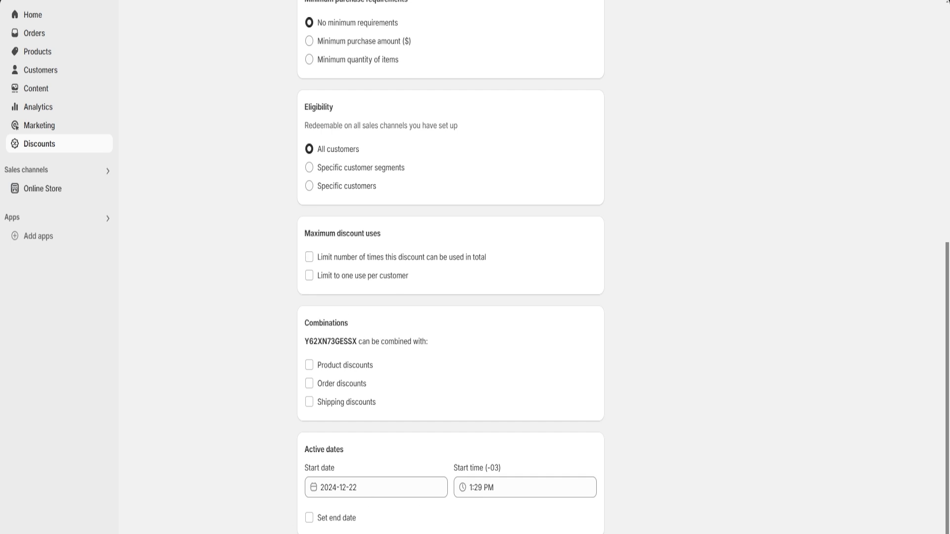
Step: Give the discount an end date of 2024-12-29
left_click(313, 524)
scroll(424, 434, "down", 2)
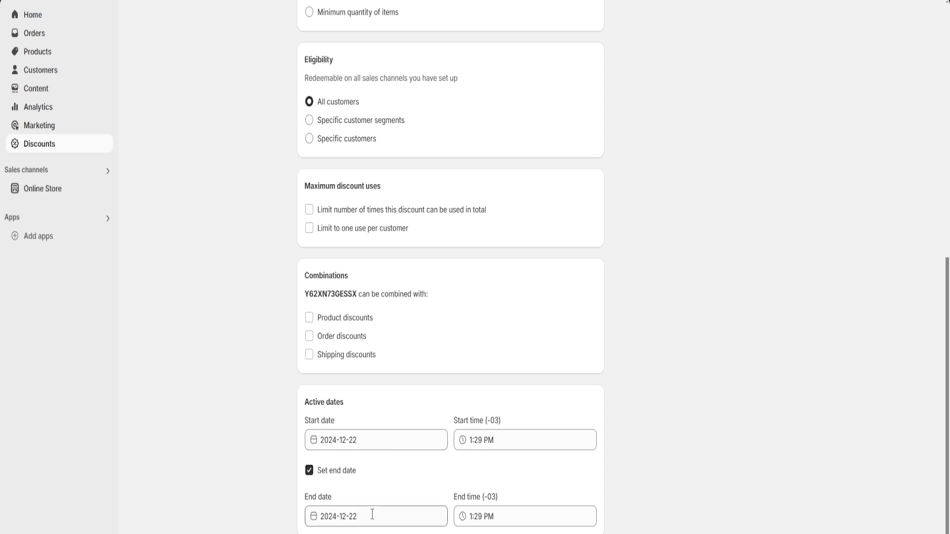
left_click(372, 515)
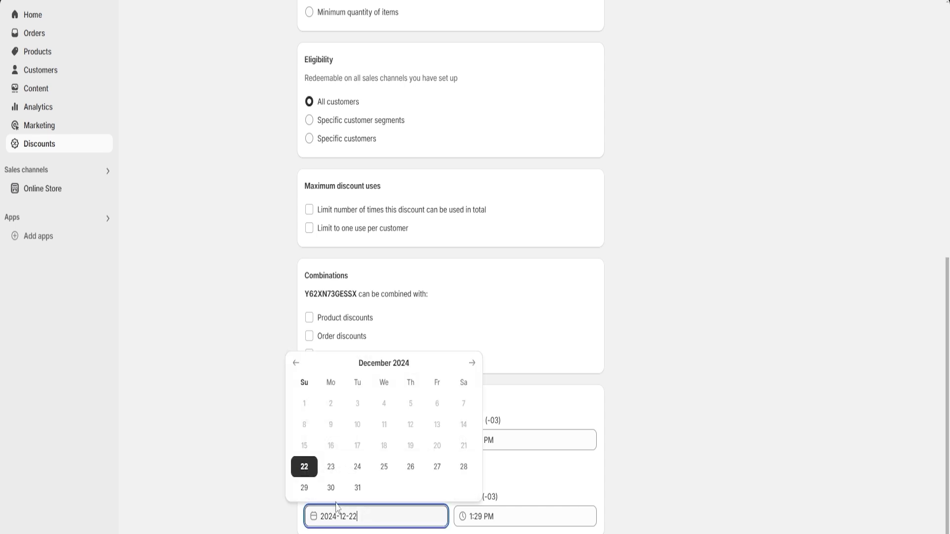
left_click(304, 488)
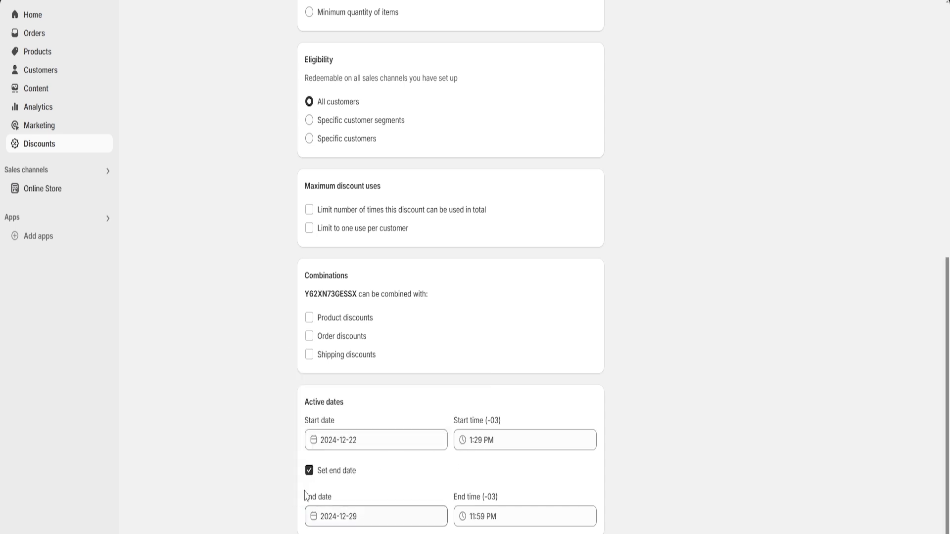